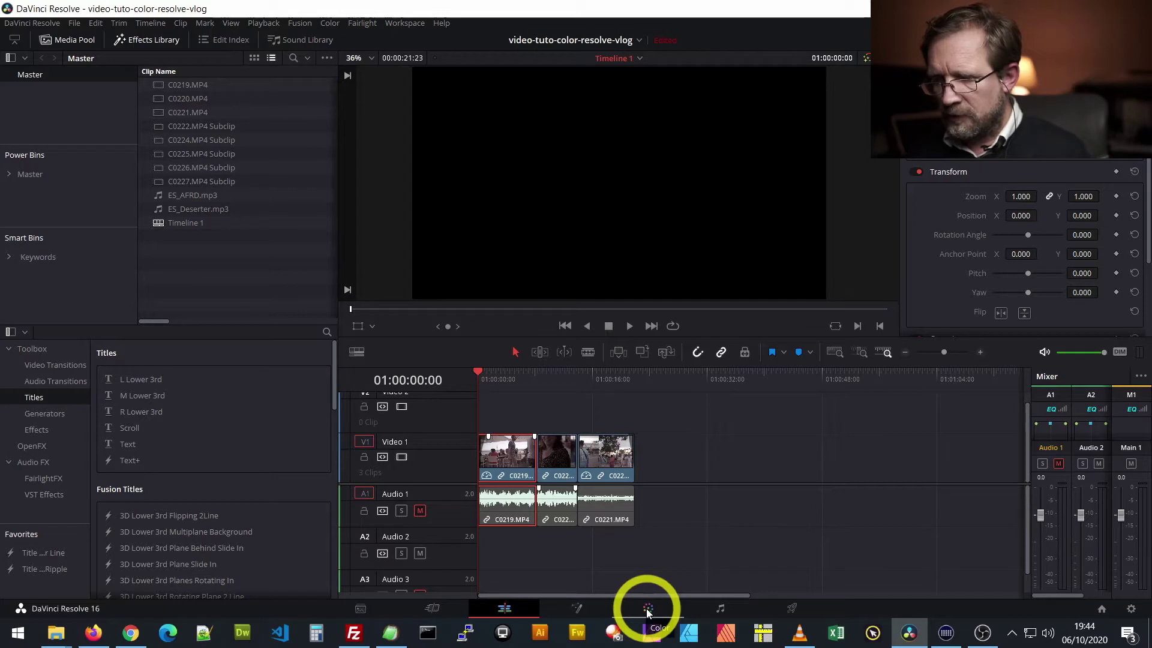
Open the Color workspace and review the timeline's three clips, ending on the first one.
left_click(648, 609)
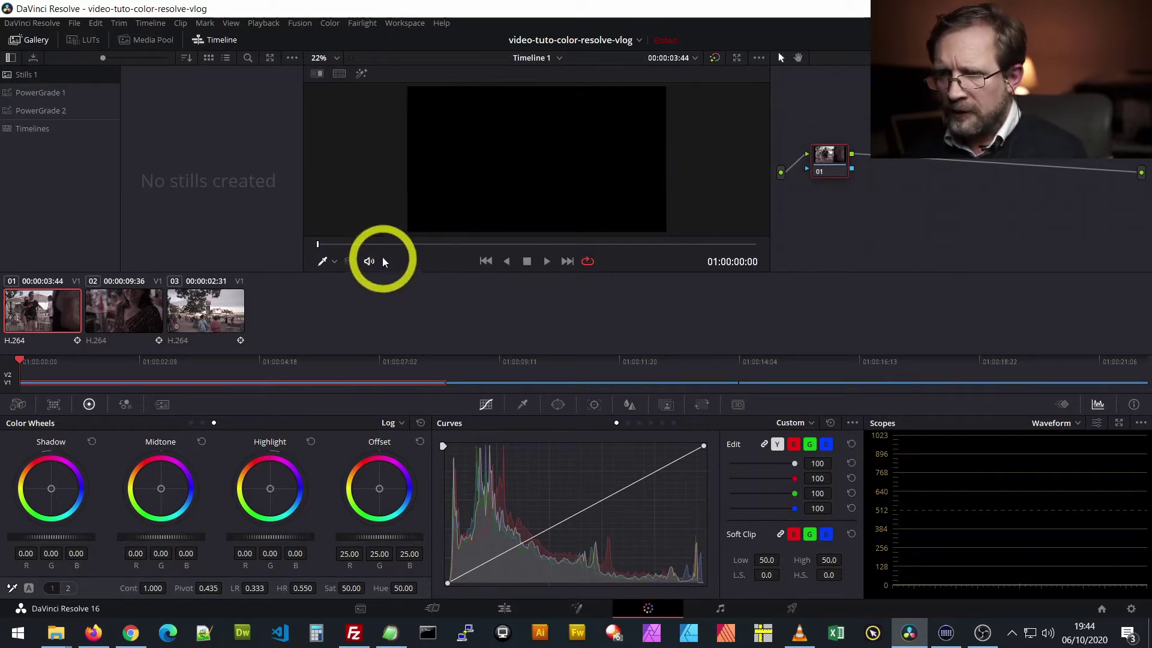
left_click(368, 243)
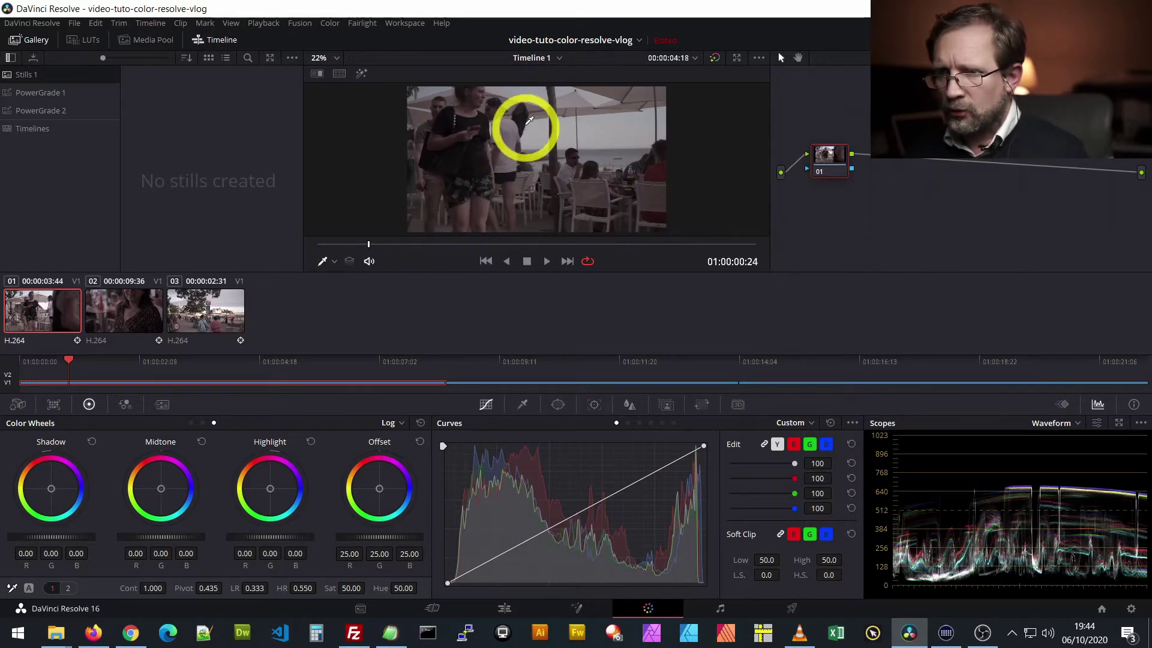
left_click(435, 244)
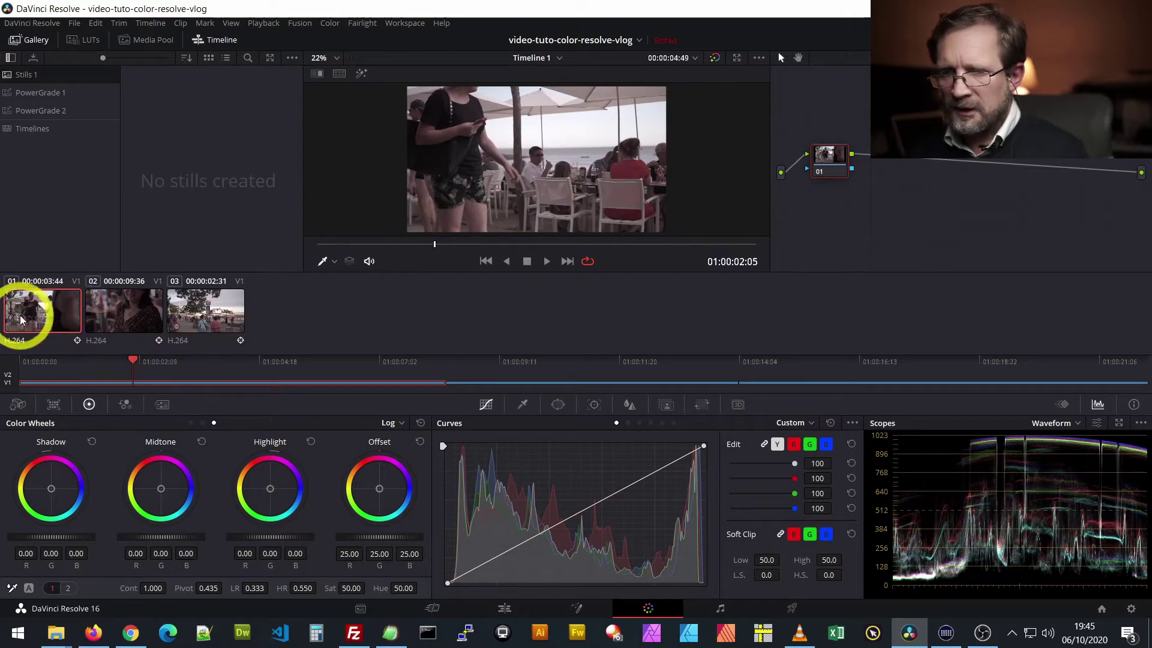
left_click(125, 315)
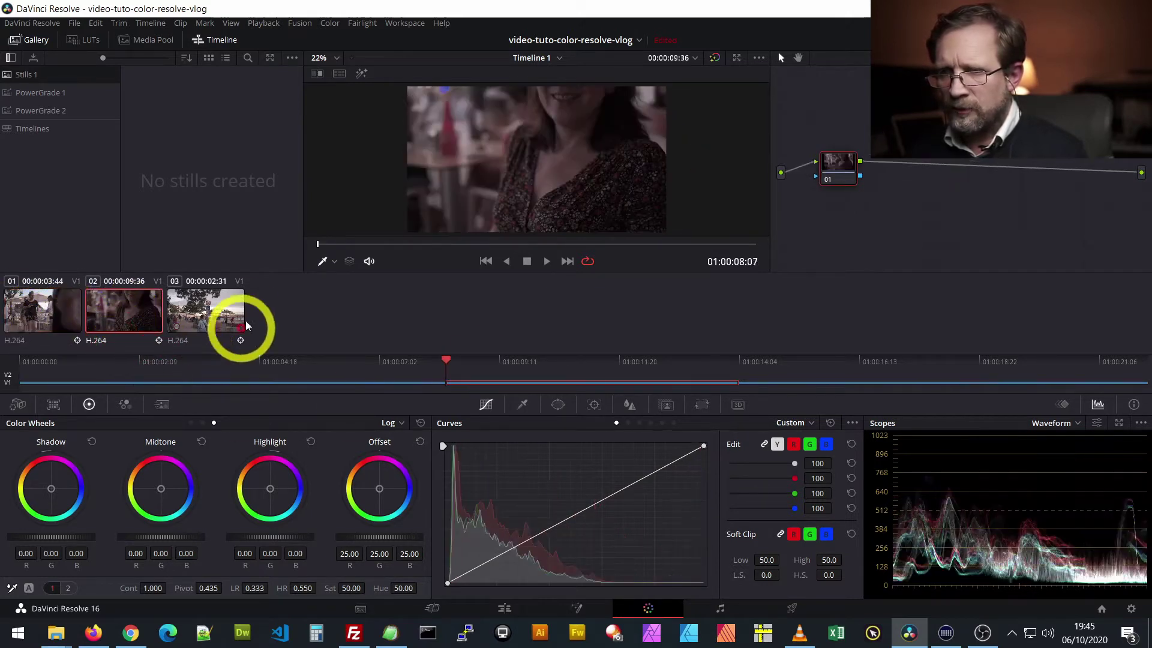
left_click(206, 304)
left_click(117, 311)
left_click(38, 309)
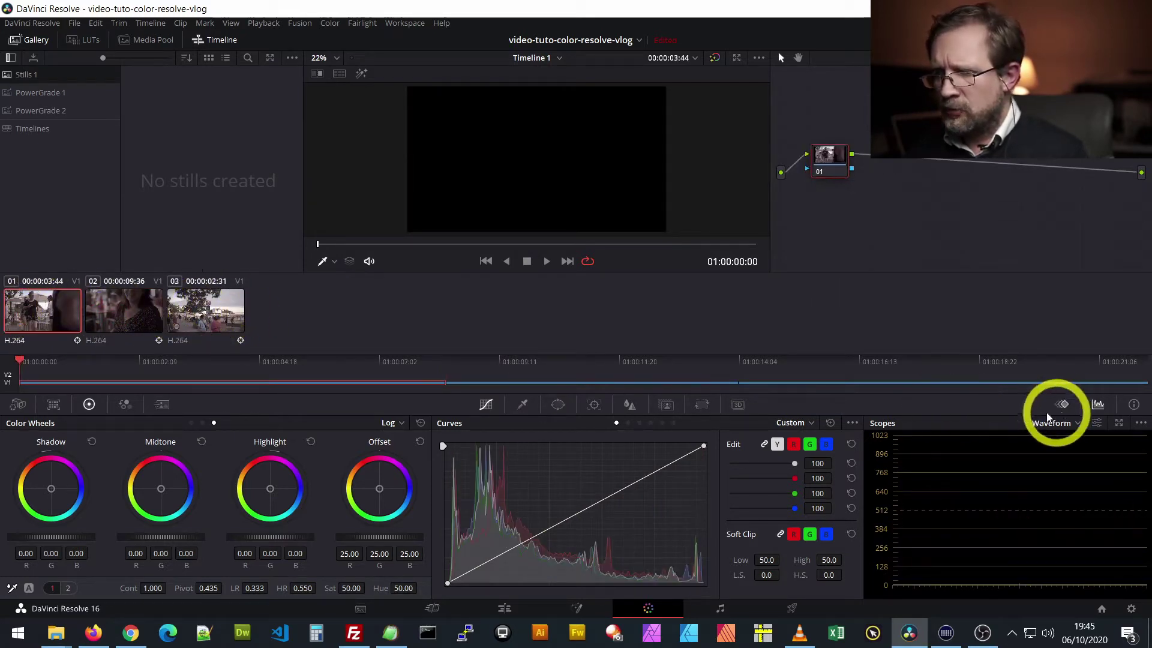
Compare the Parade, Waveform, Vectorscope, Histogram and CIE Chromaticity scopes on a frame of the first clip, ending on Waveform.
left_click(1076, 422)
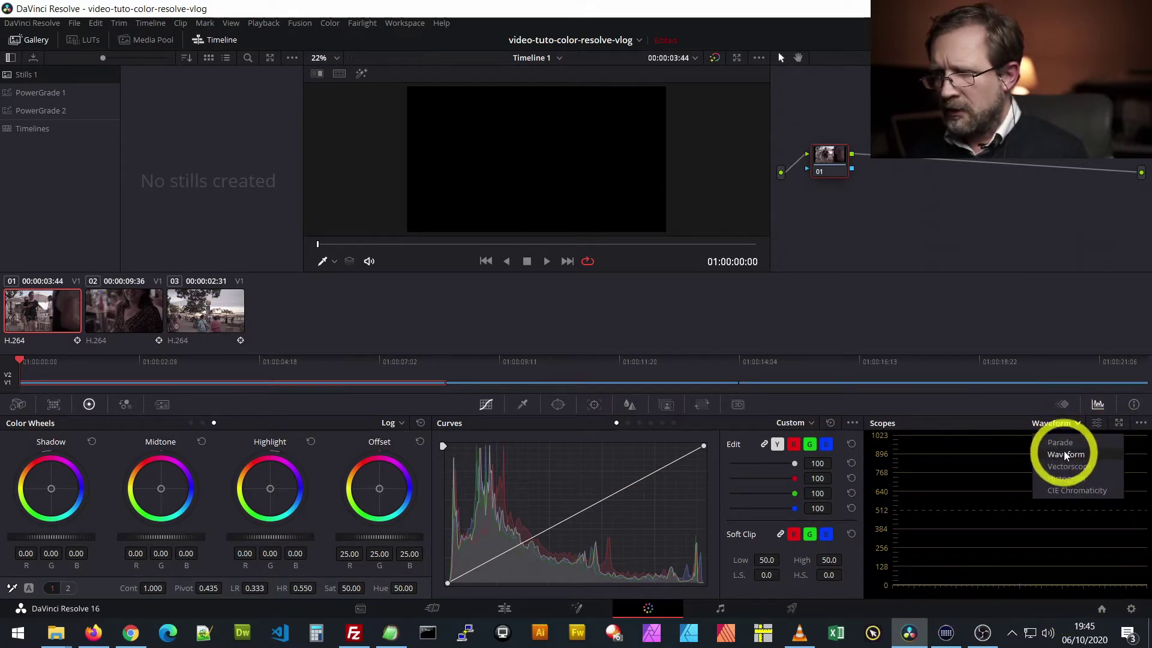
left_click(1061, 443)
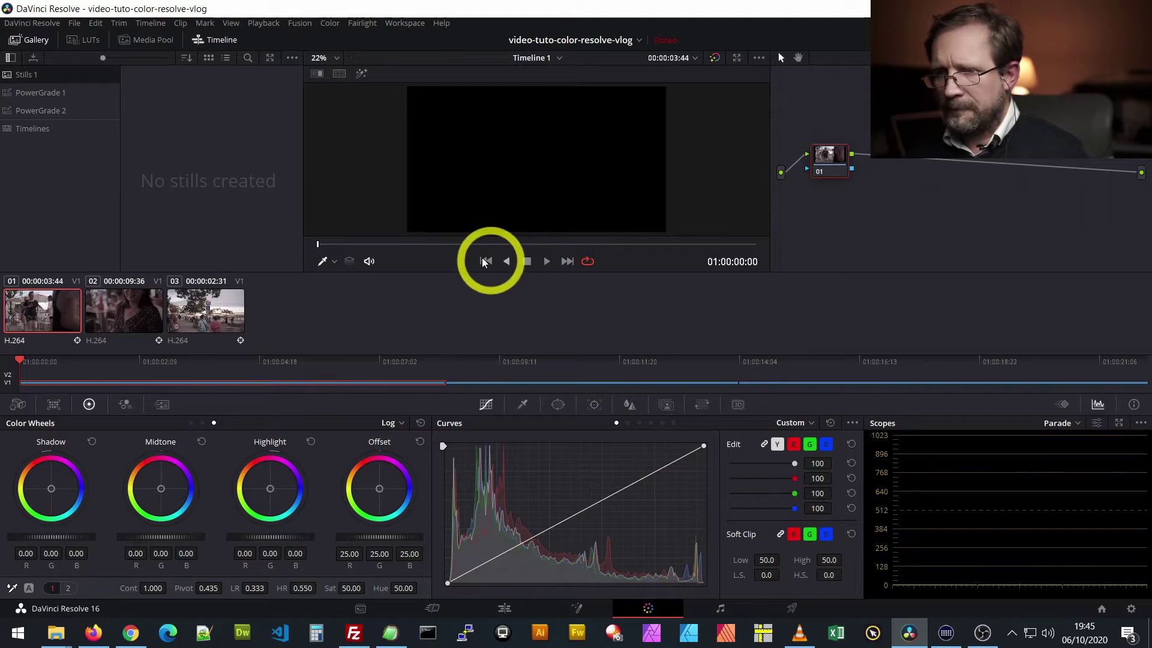
left_click(467, 246)
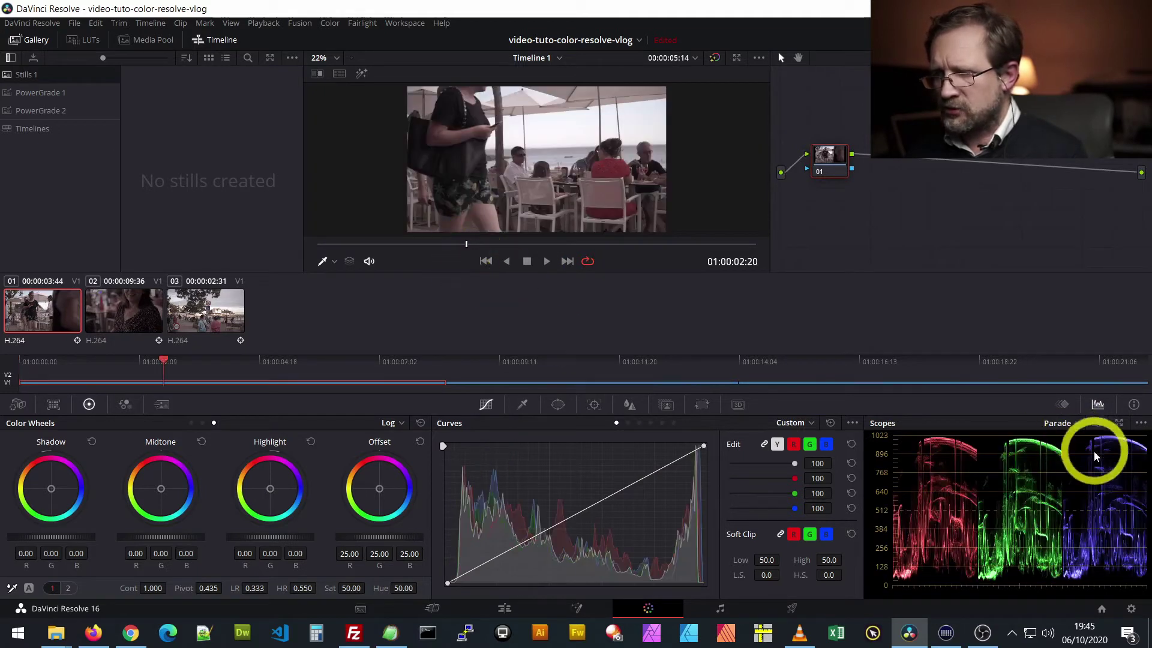
left_click(1076, 423)
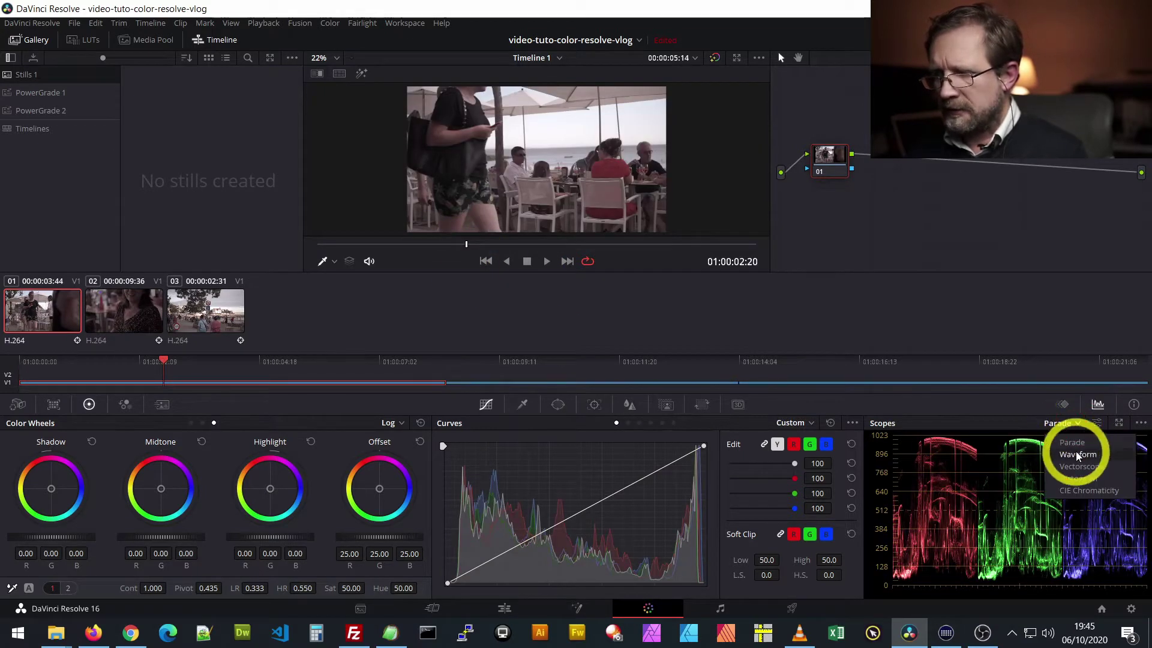
left_click(1075, 451)
left_click(1076, 425)
left_click(1074, 462)
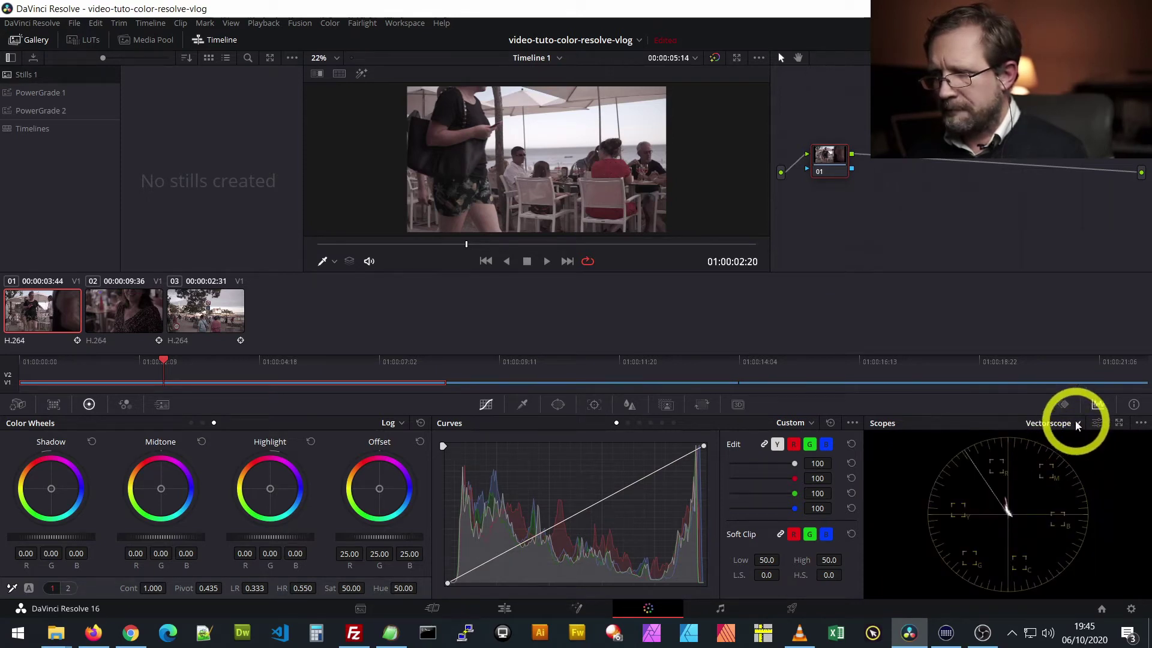
left_click(1072, 431)
left_click(1075, 478)
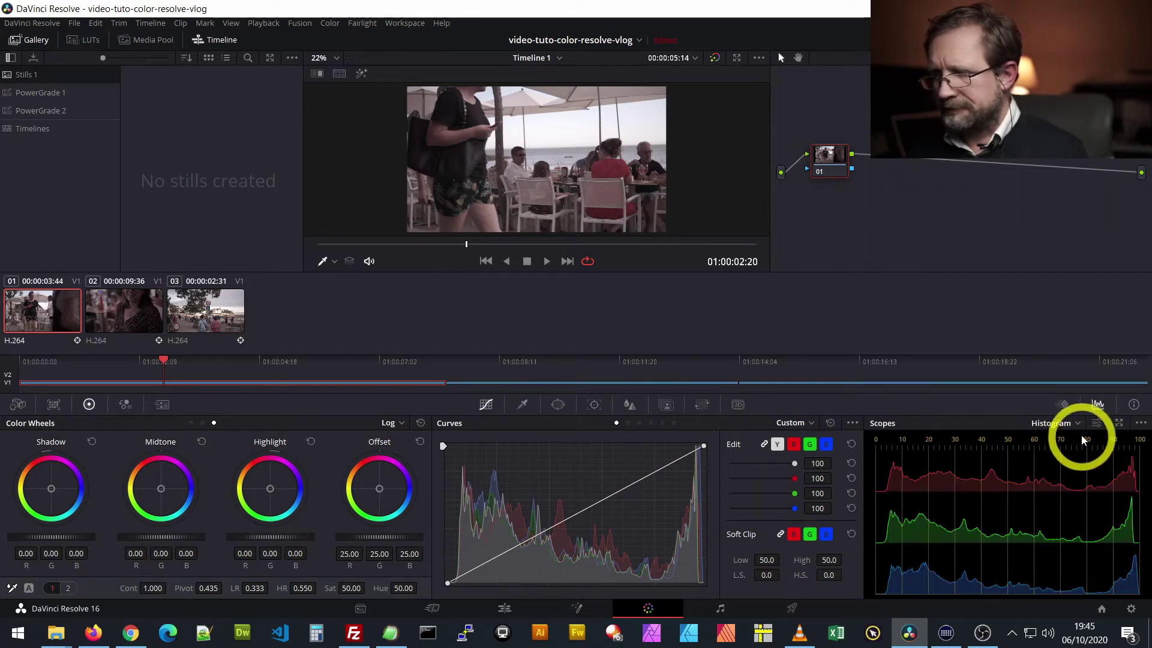
left_click(1073, 423)
left_click(1069, 489)
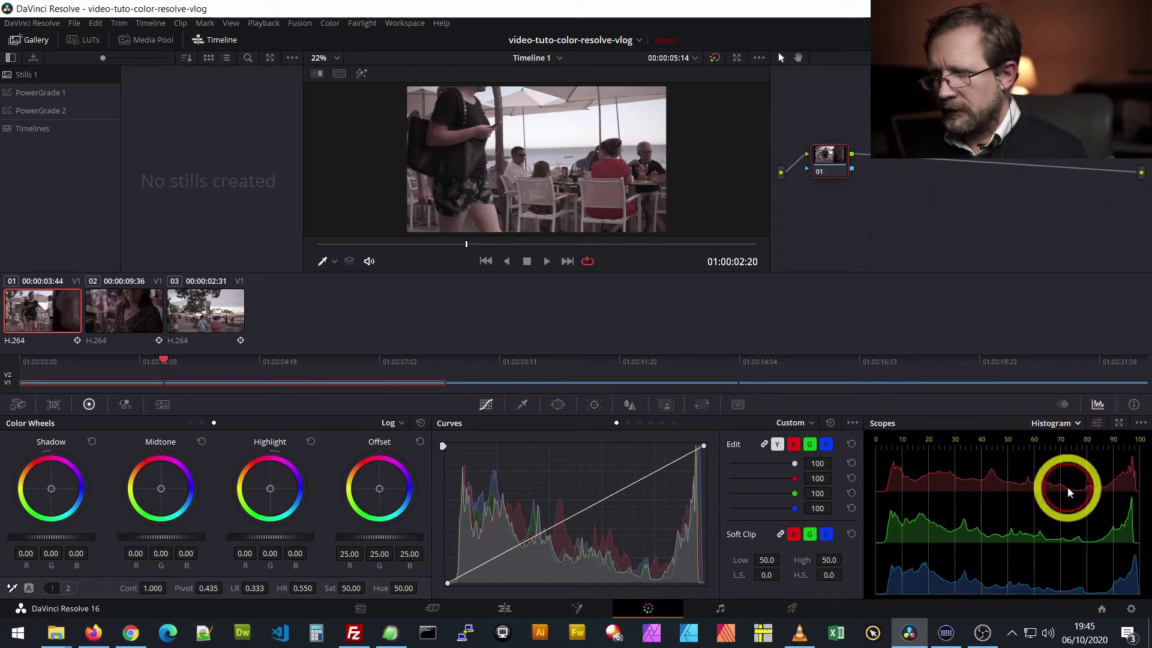
left_click(1076, 426)
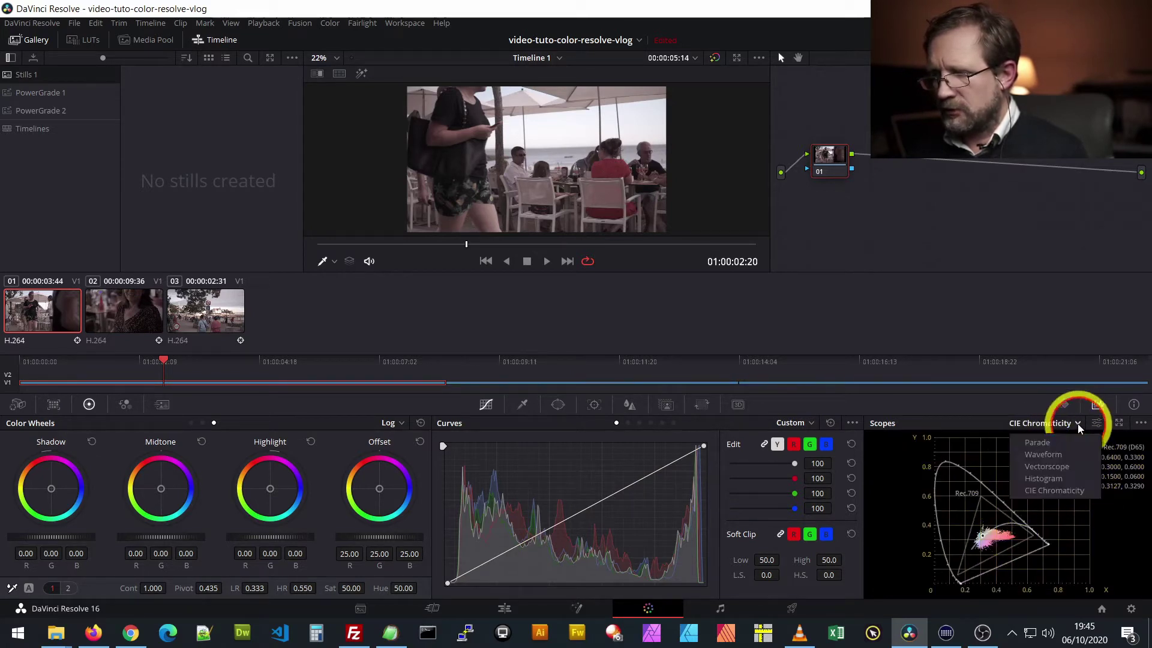
left_click(1045, 456)
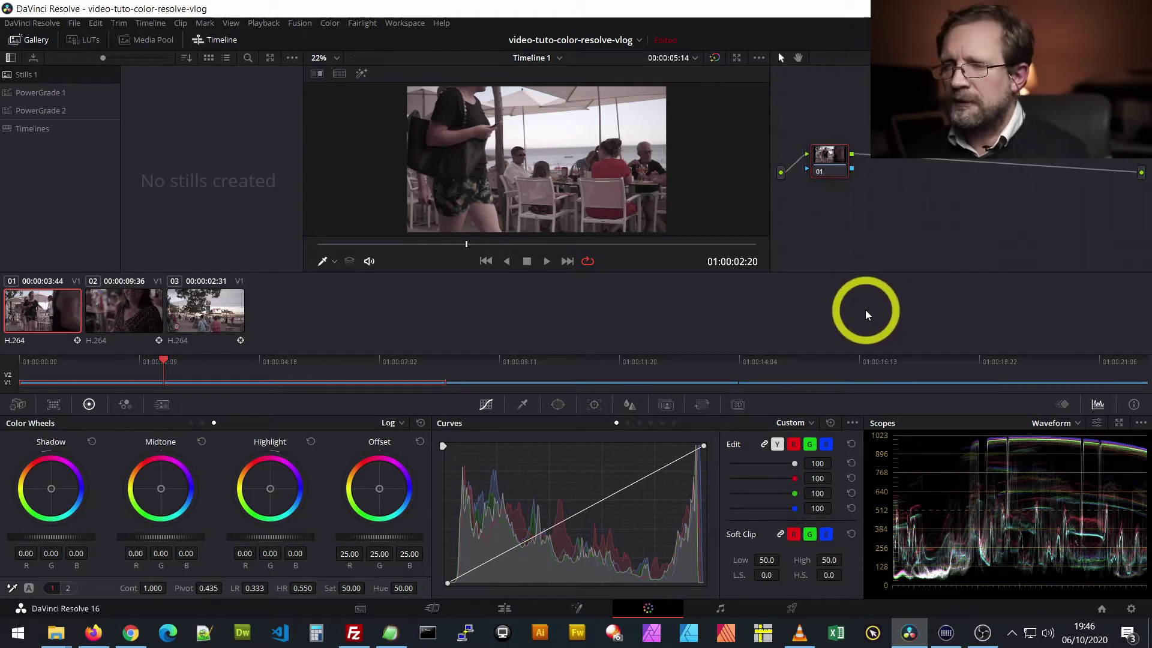
mouse_move(835, 155)
left_mouse_down()
mouse_move(958, 168)
mouse_move(831, 135)
left_mouse_up()
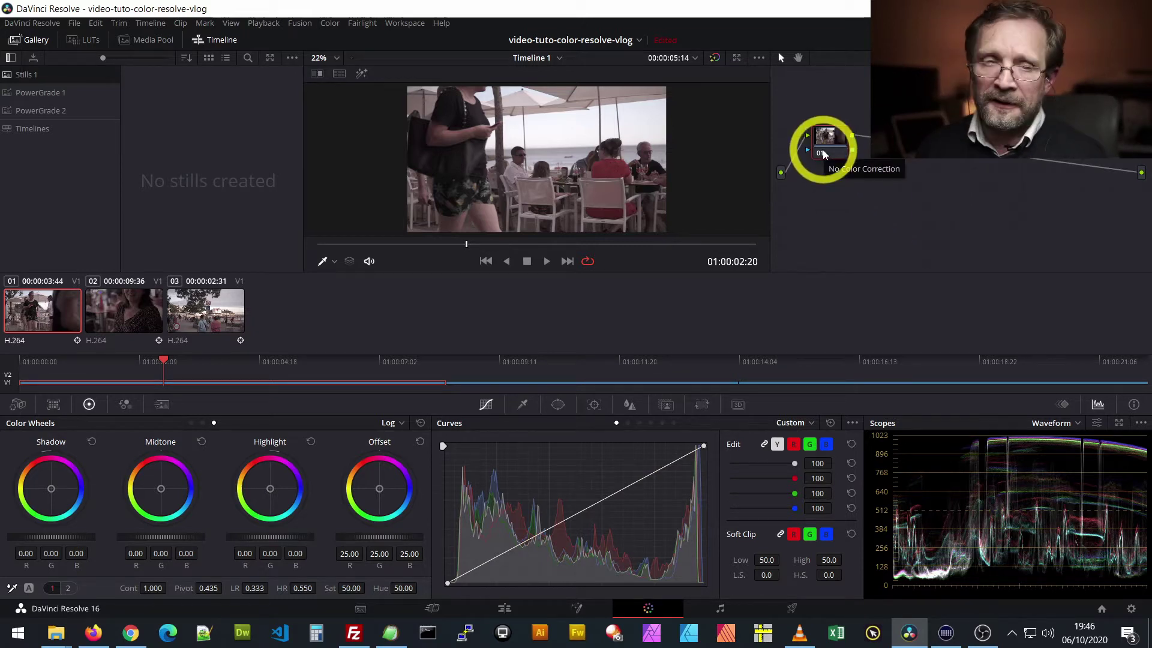
left_click_drag(823, 151, 851, 159)
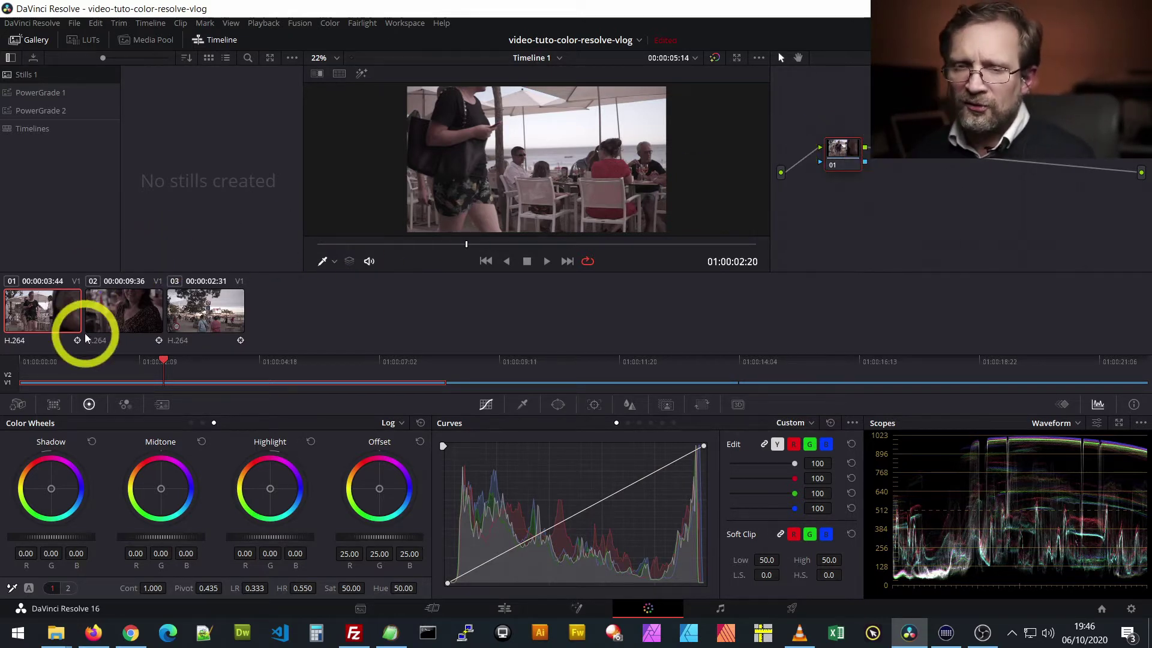
Play back the first clip and park the playhead at 01:00:03:11.
left_click(331, 246)
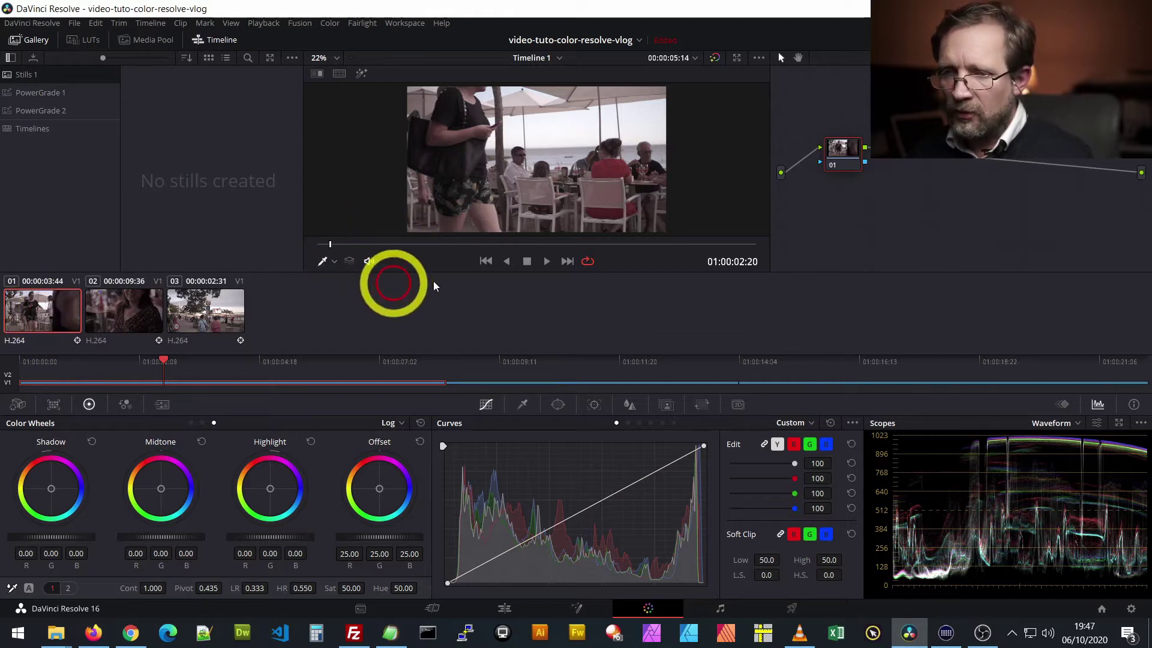
left_click(548, 262)
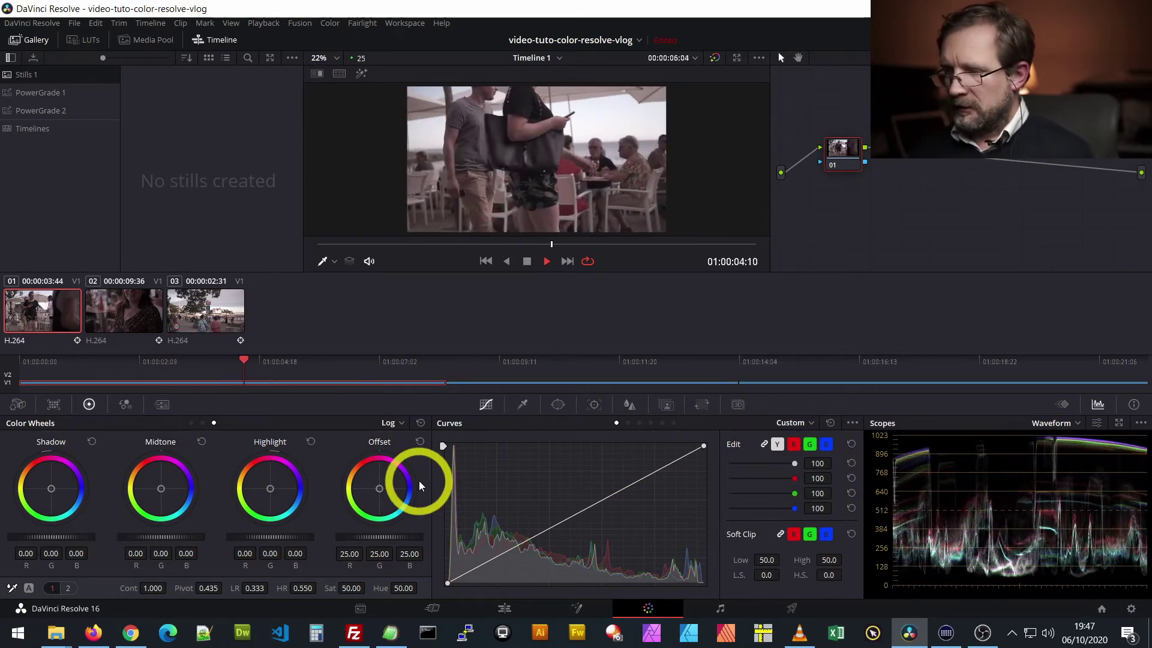
left_click(527, 261)
left_click_drag(503, 246, 500, 245)
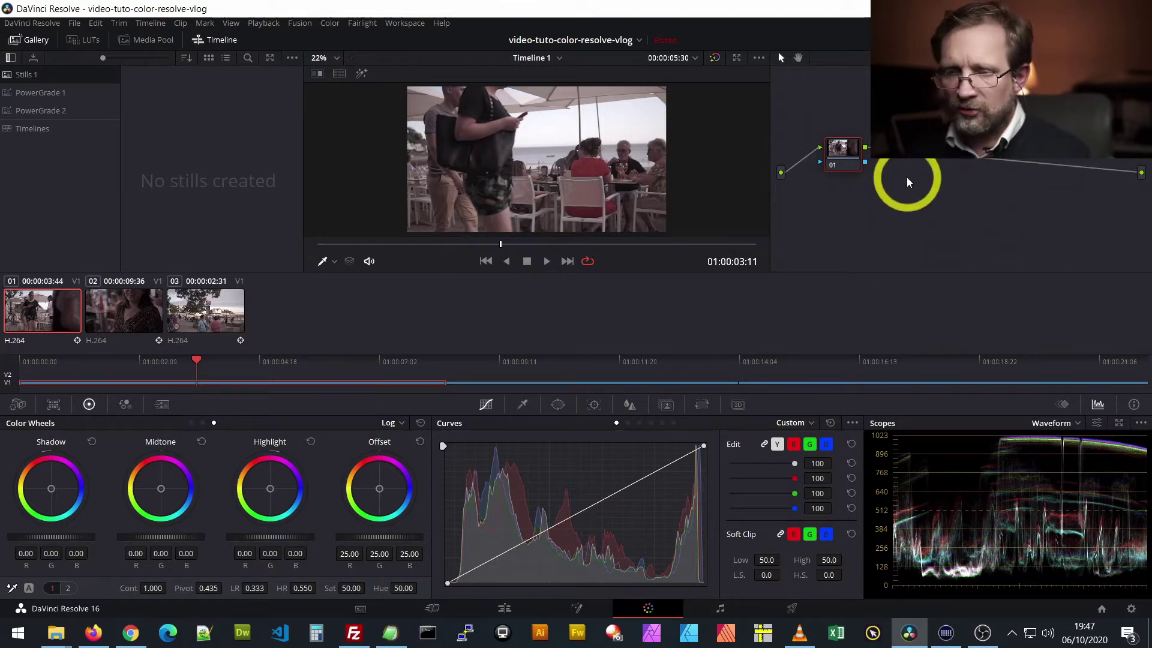
Reposition the first clip's node slightly higher in the node graph and label it WB.
mouse_move(838, 145)
left_mouse_down()
mouse_move(846, 120)
mouse_move(830, 125)
left_mouse_up()
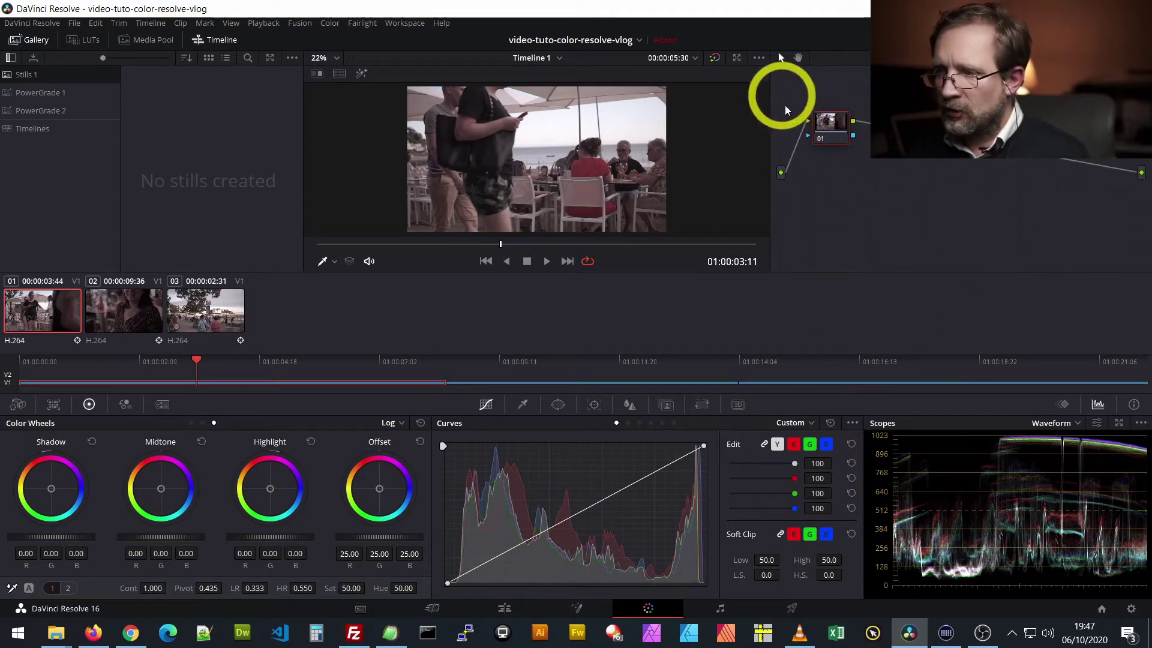
right_click(829, 130)
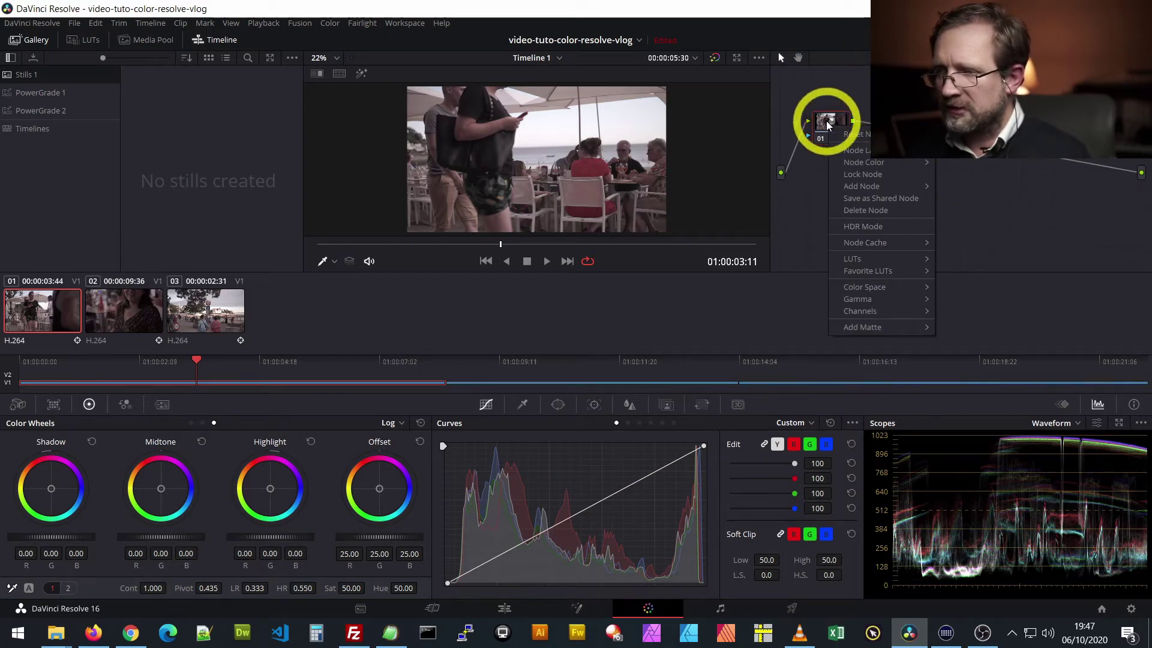
left_click(868, 151)
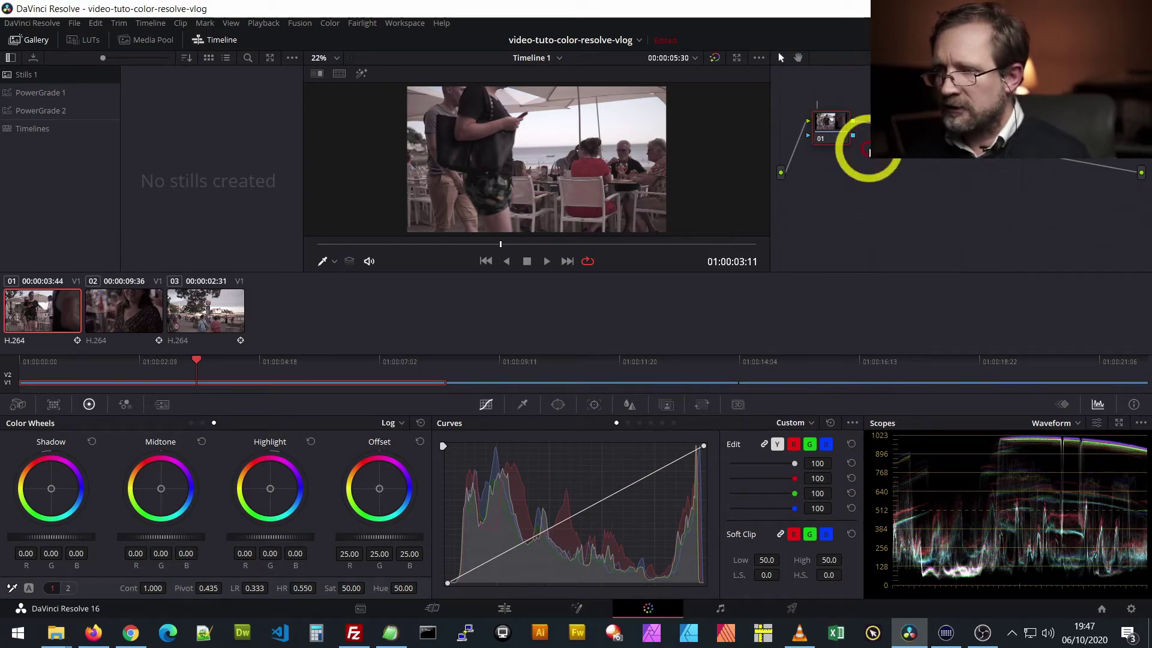
type("WB")
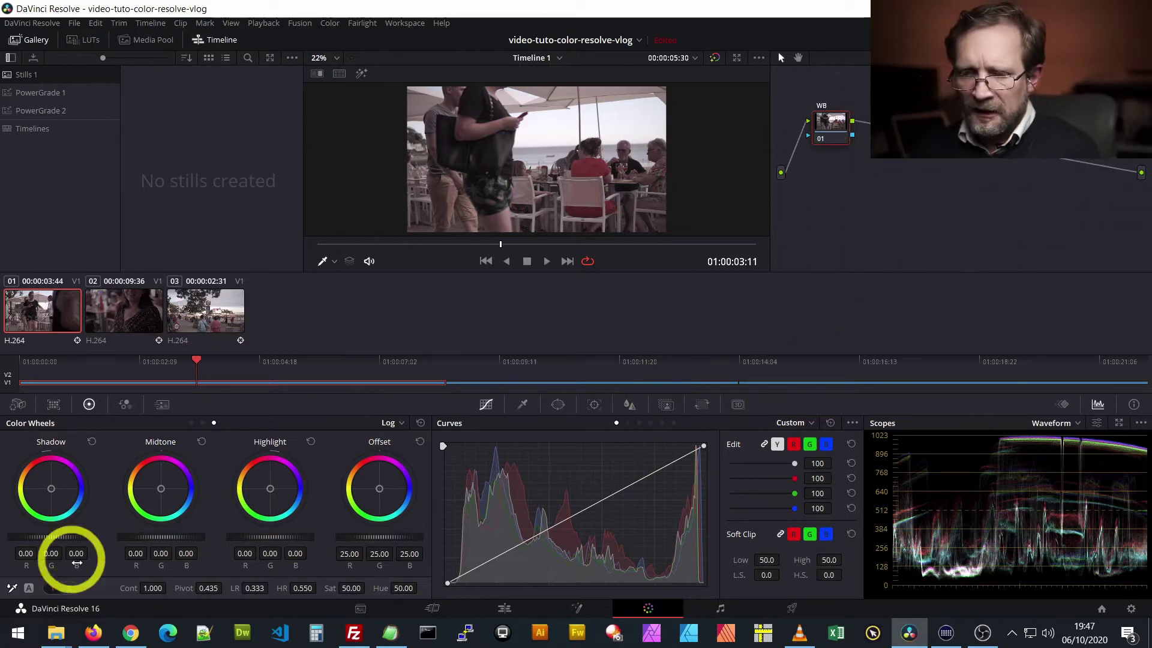
Try setting the WB node's white balance by sampling the parasol canvas and the seated person's red shirt.
left_click(12, 590)
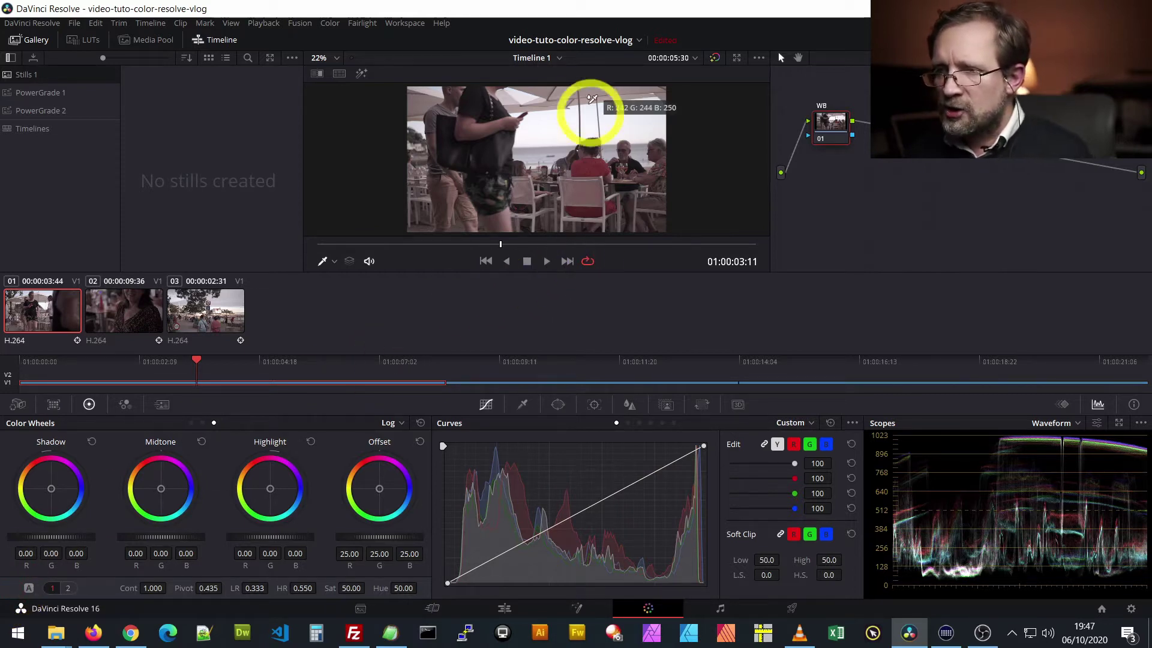
left_click(526, 93)
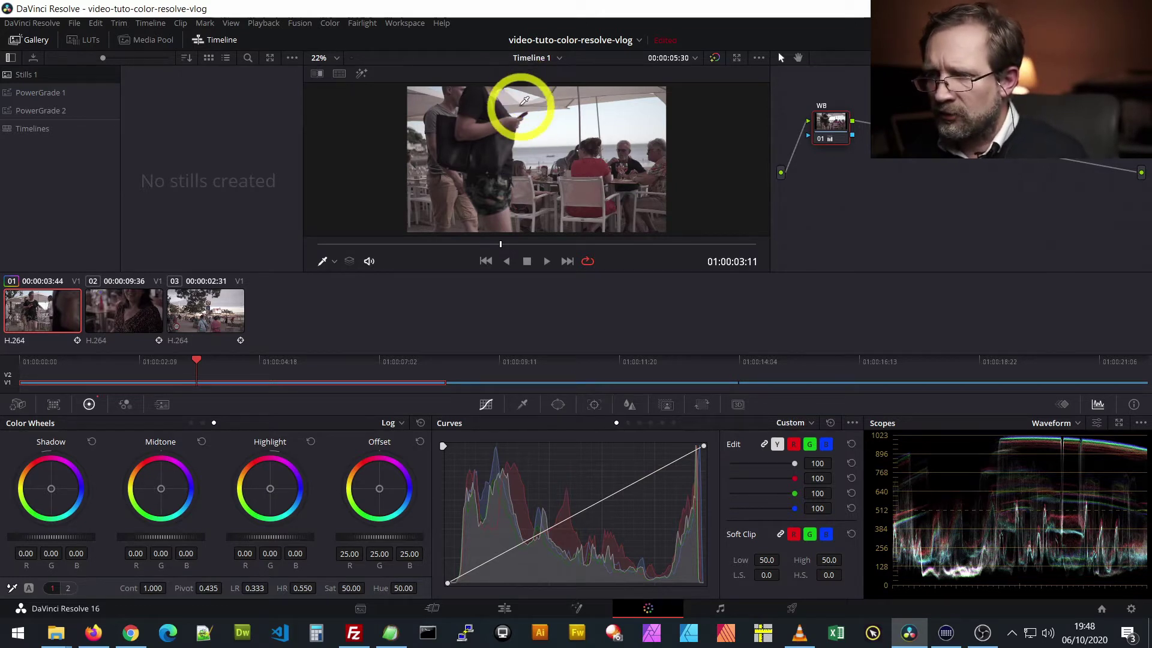
left_click(12, 588)
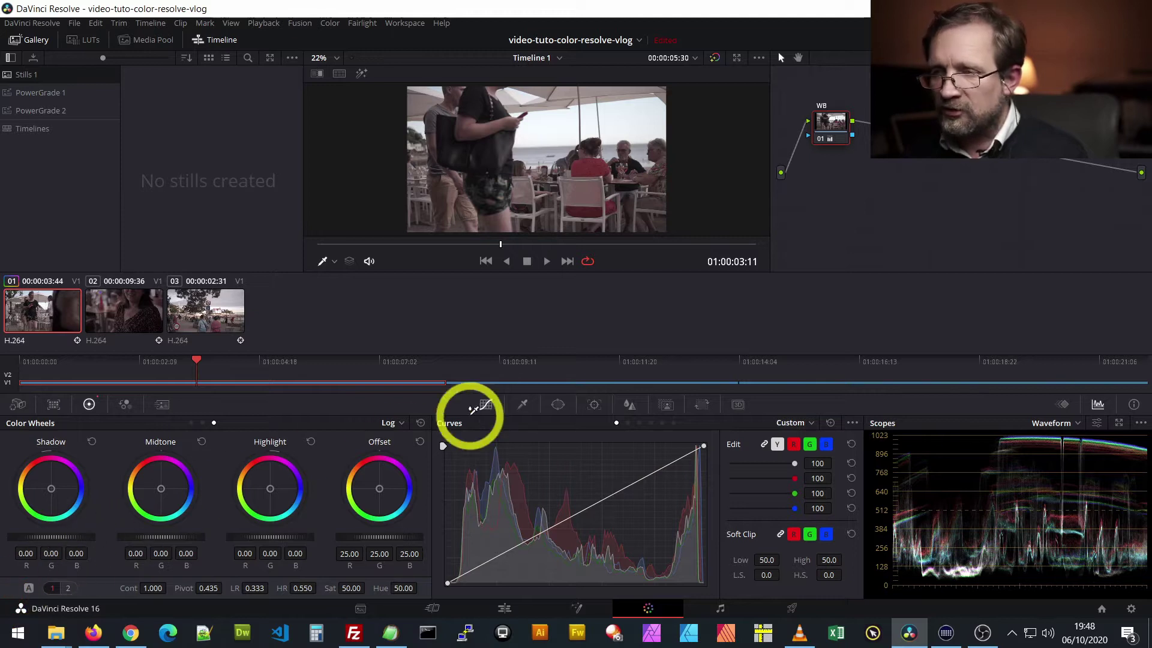
left_click(590, 166)
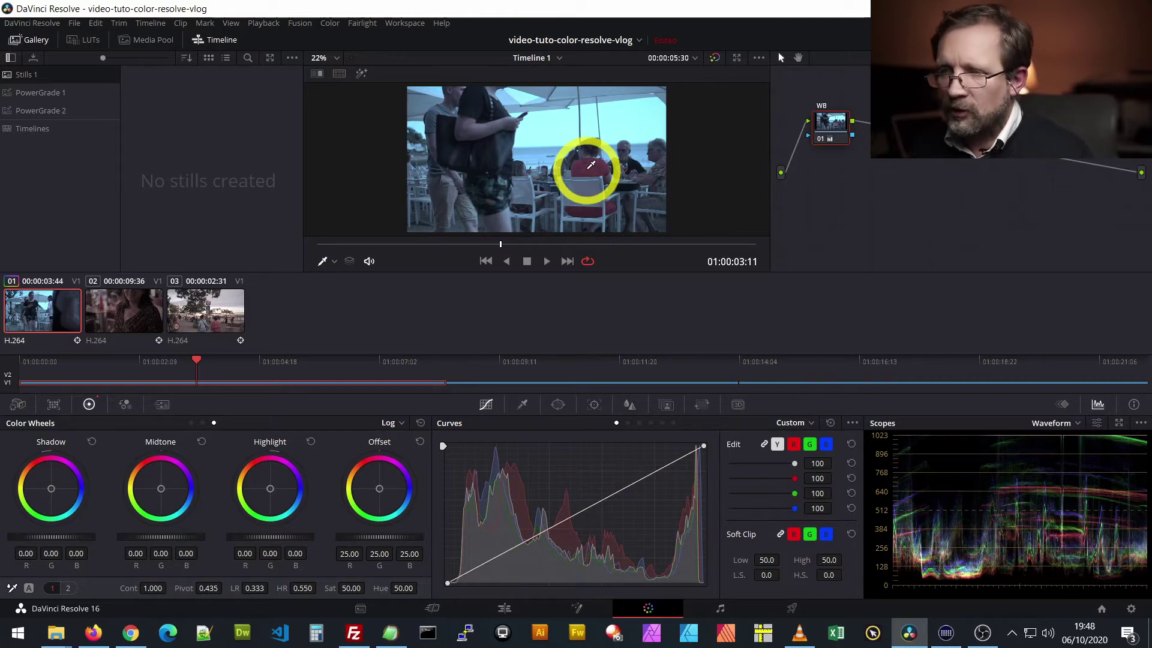
Set the WB node's white balance by sampling the white chair in the foreground.
left_click(12, 590)
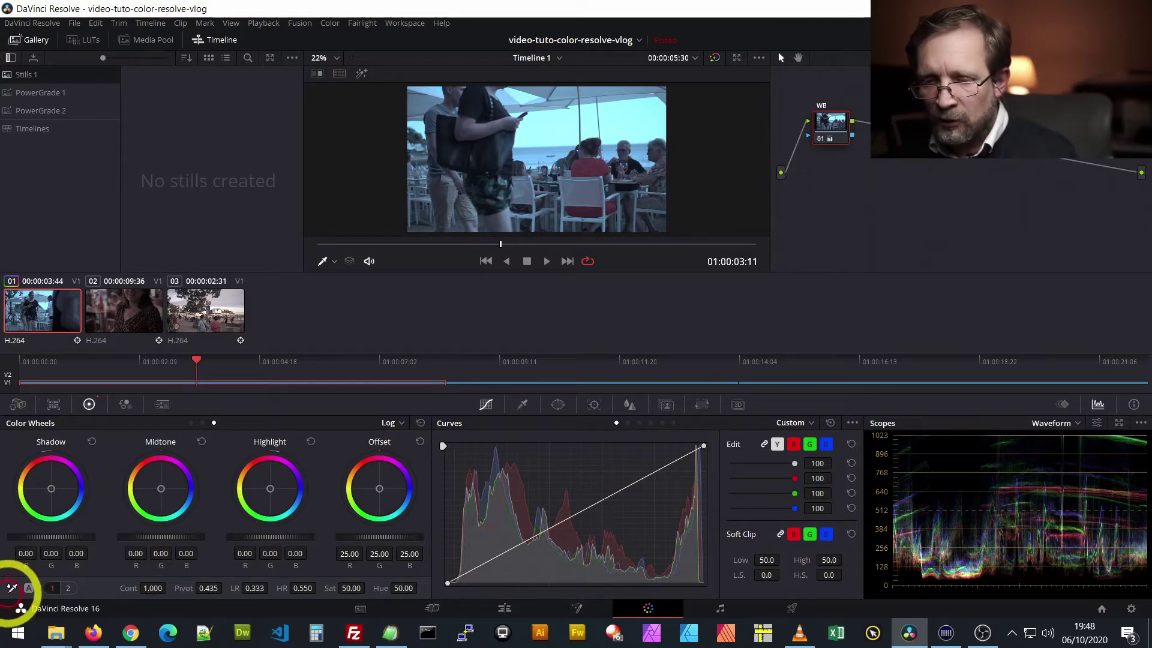
left_click(570, 214)
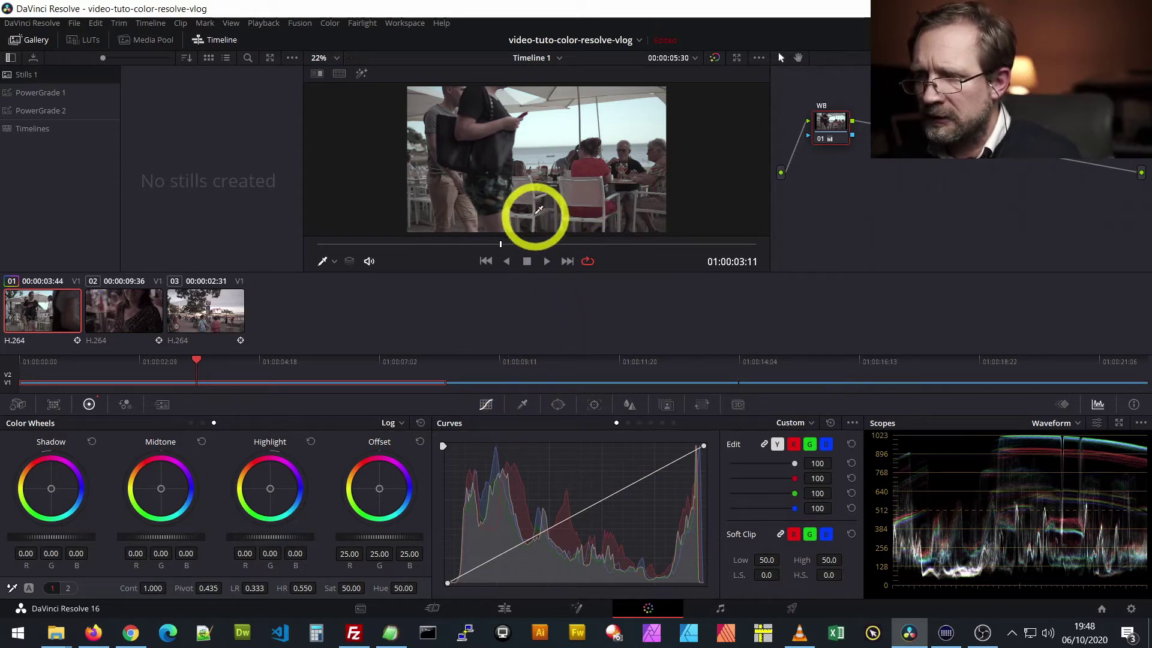
left_click(12, 588)
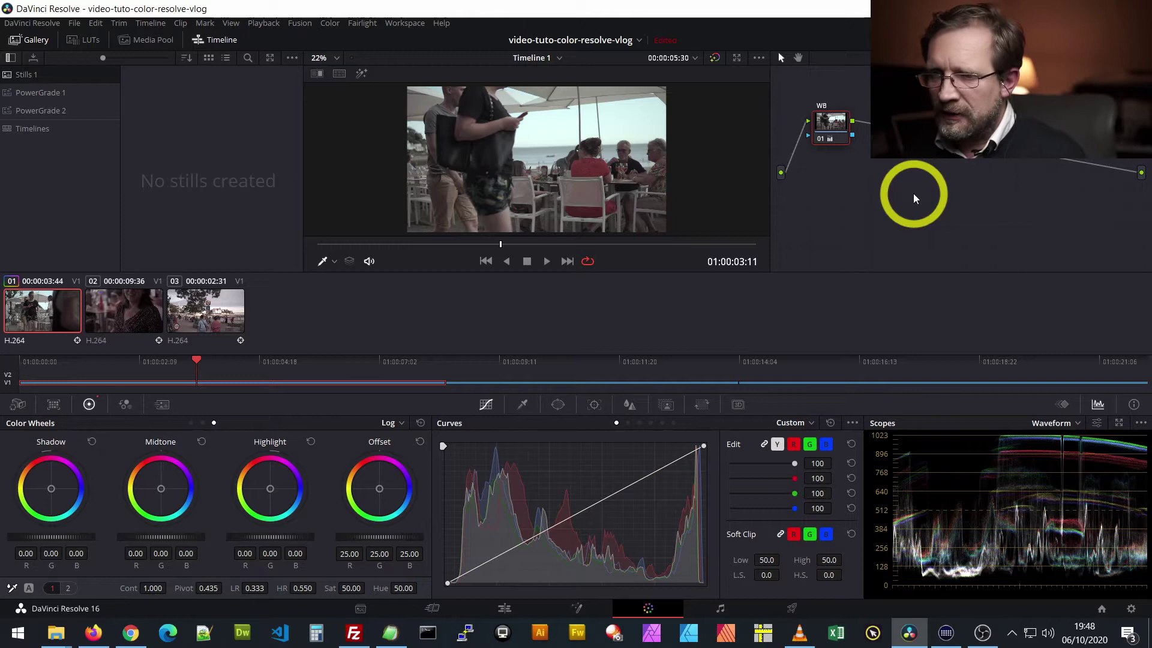
Move the WB node slightly lower and add two serial nodes after it.
mouse_move(829, 124)
left_mouse_down()
mouse_move(833, 154)
mouse_move(826, 145)
left_mouse_up()
right_click(831, 139)
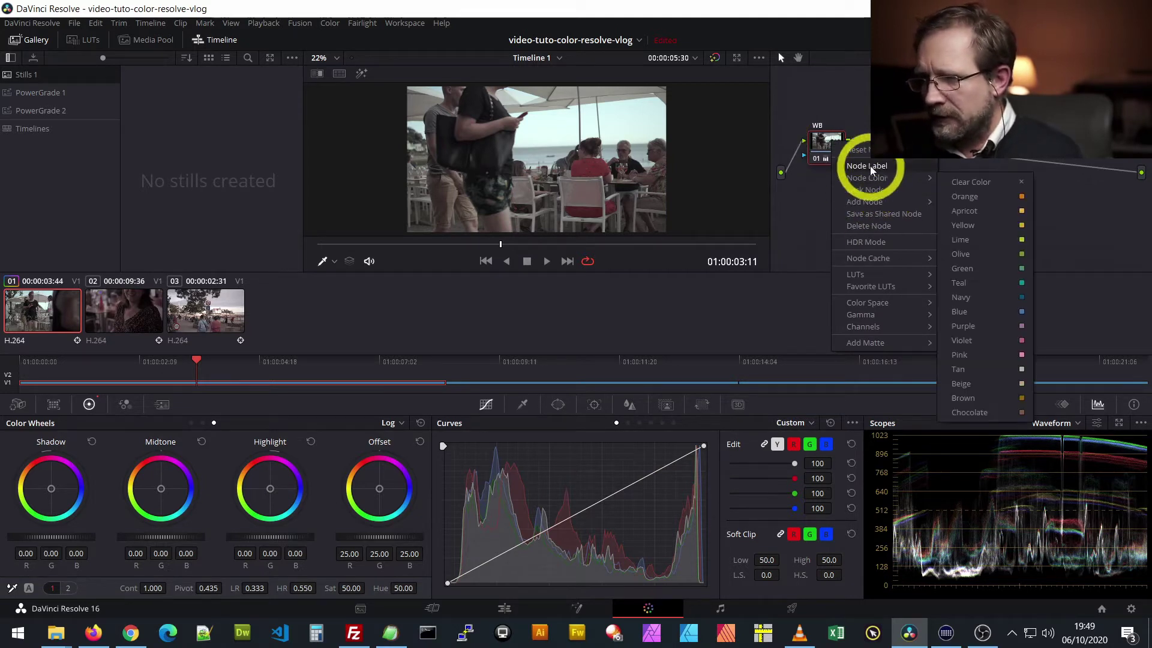
mouse_move(867, 203)
left_click(972, 206)
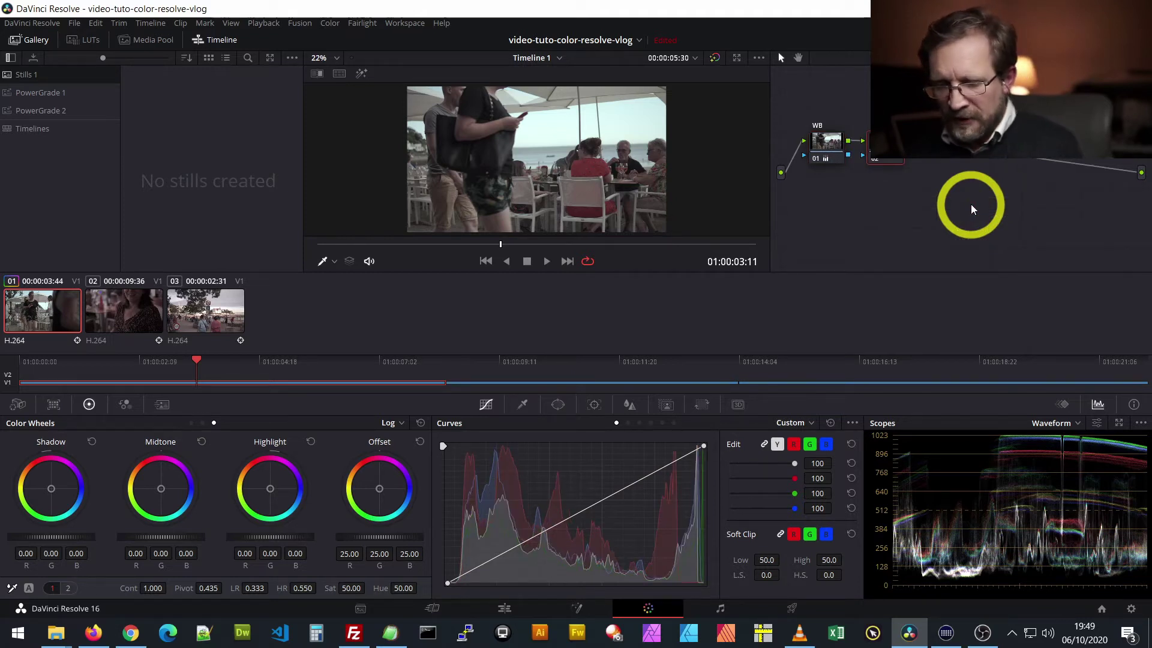
key("alt+s")
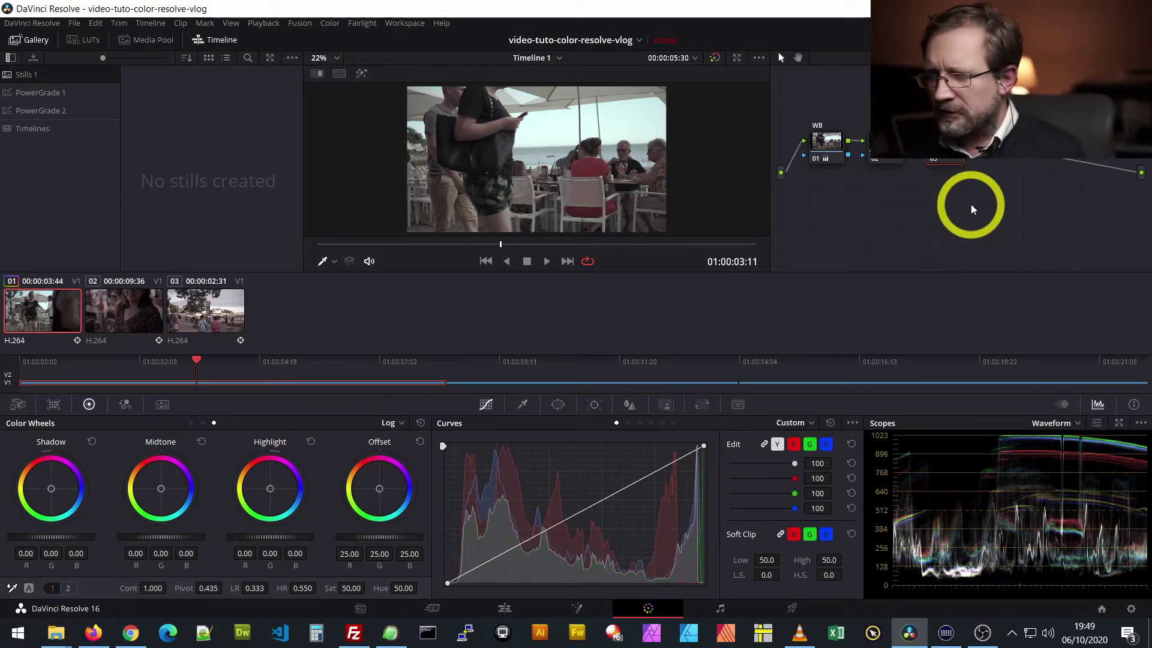
Label the second node, directly after WB, CONTRASTE.
left_click(890, 162)
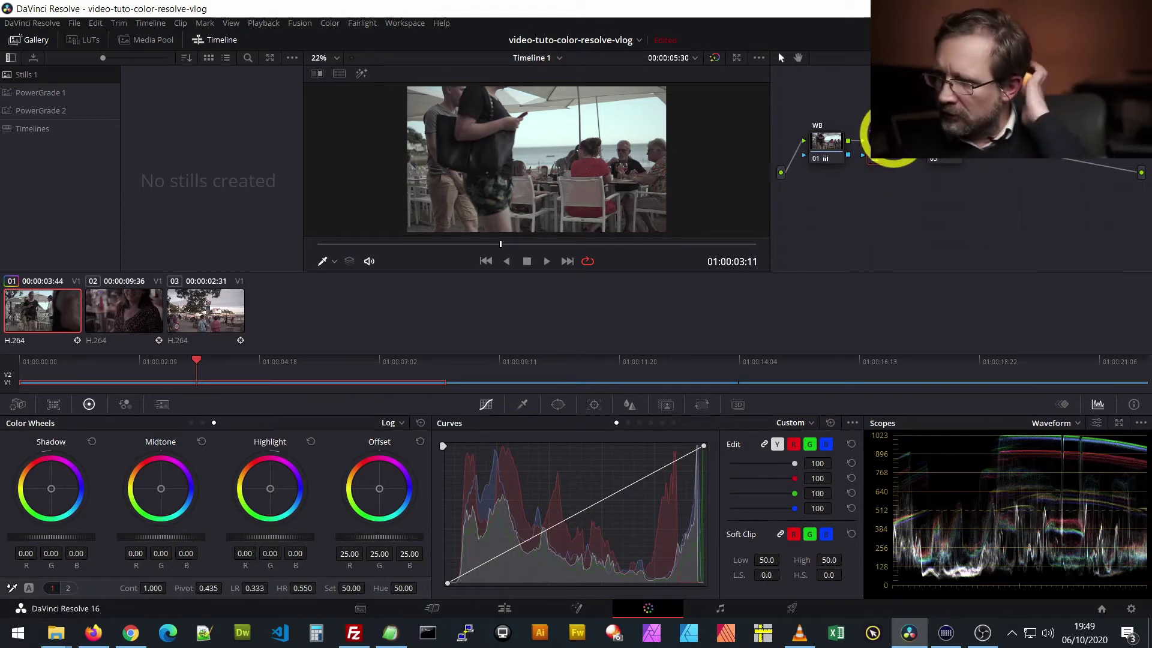
right_click(889, 162)
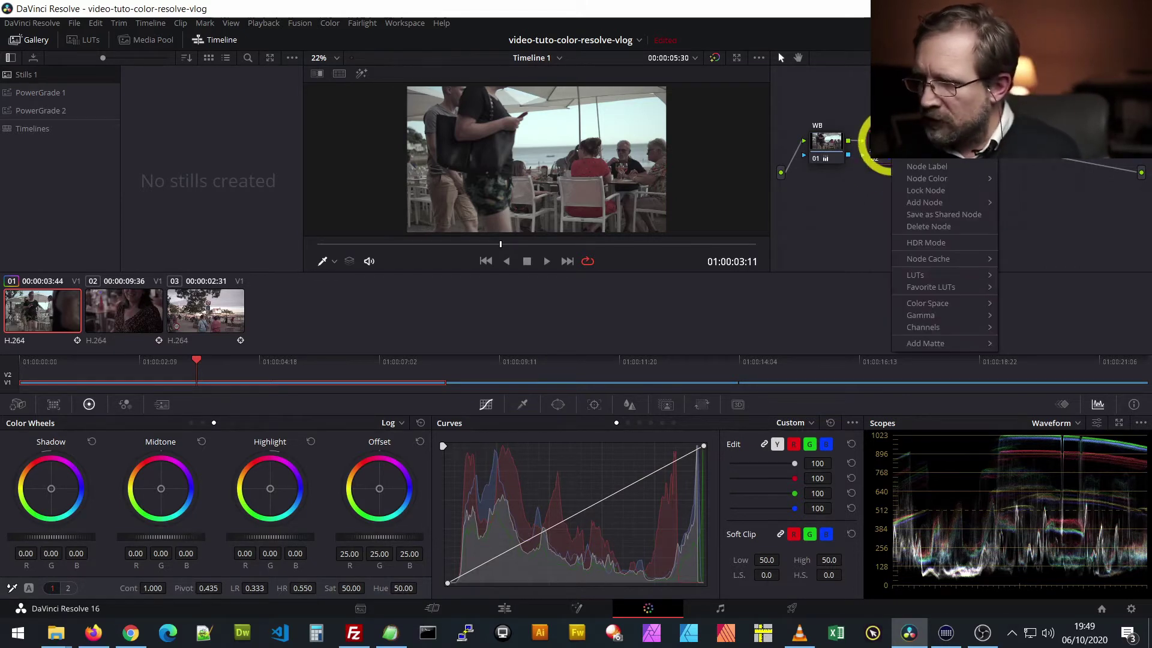
left_click(926, 167)
type("CONTRAS")
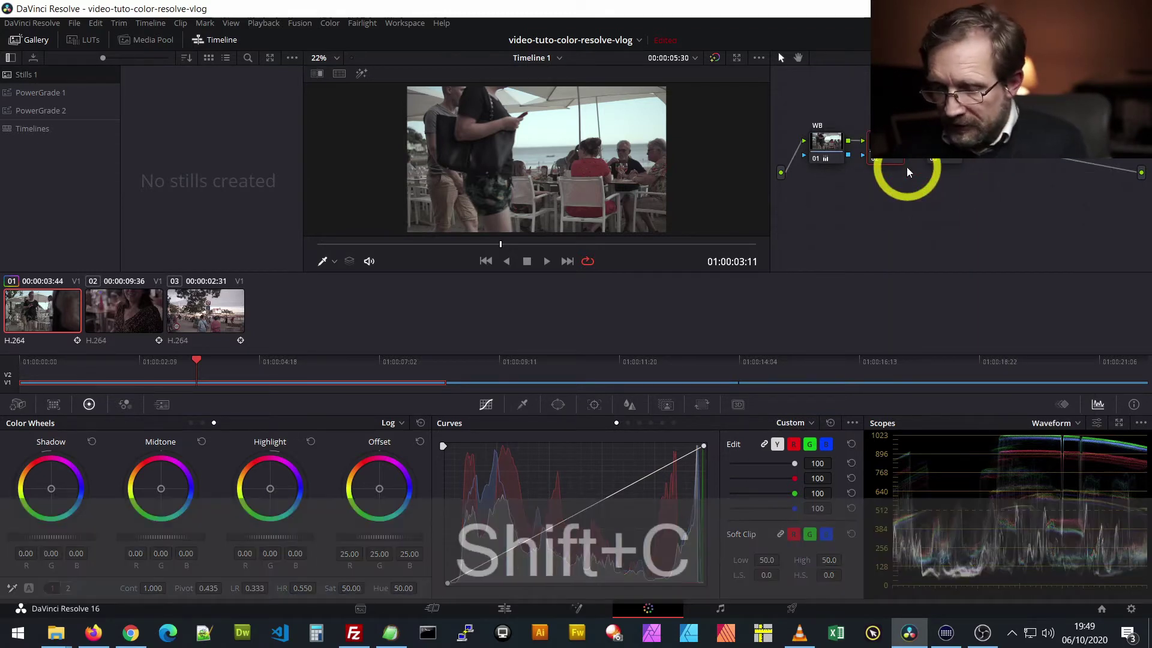
type("TE")
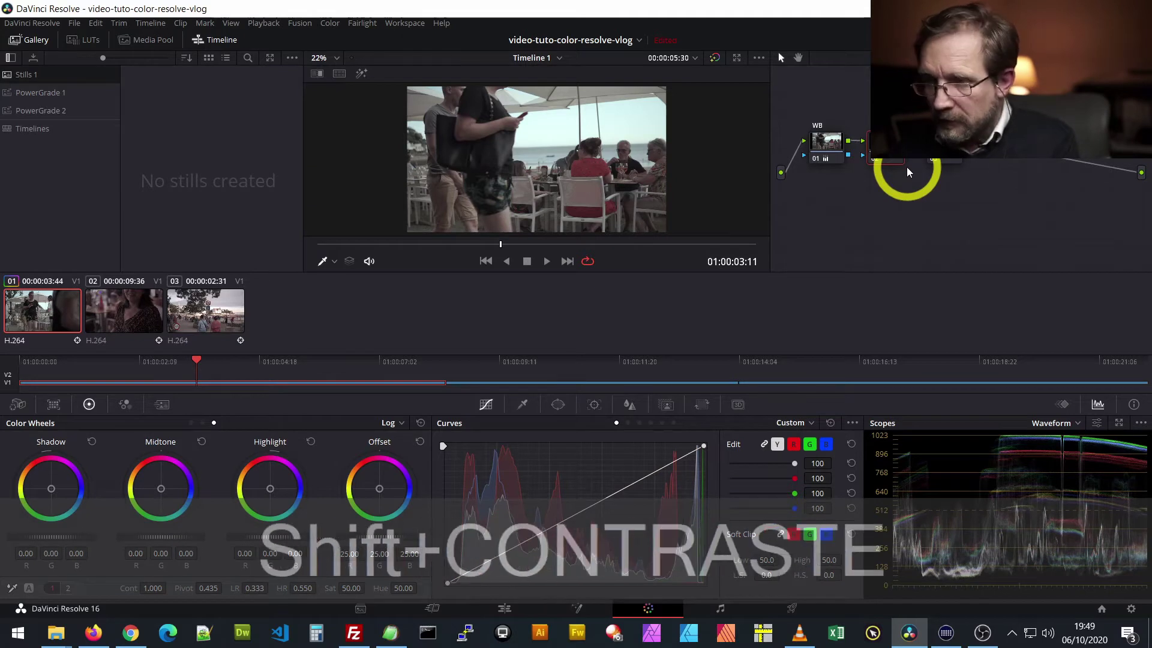
Label the third node and move it slightly further away from the CONTRASTE node.
left_click(940, 150)
right_click(948, 157)
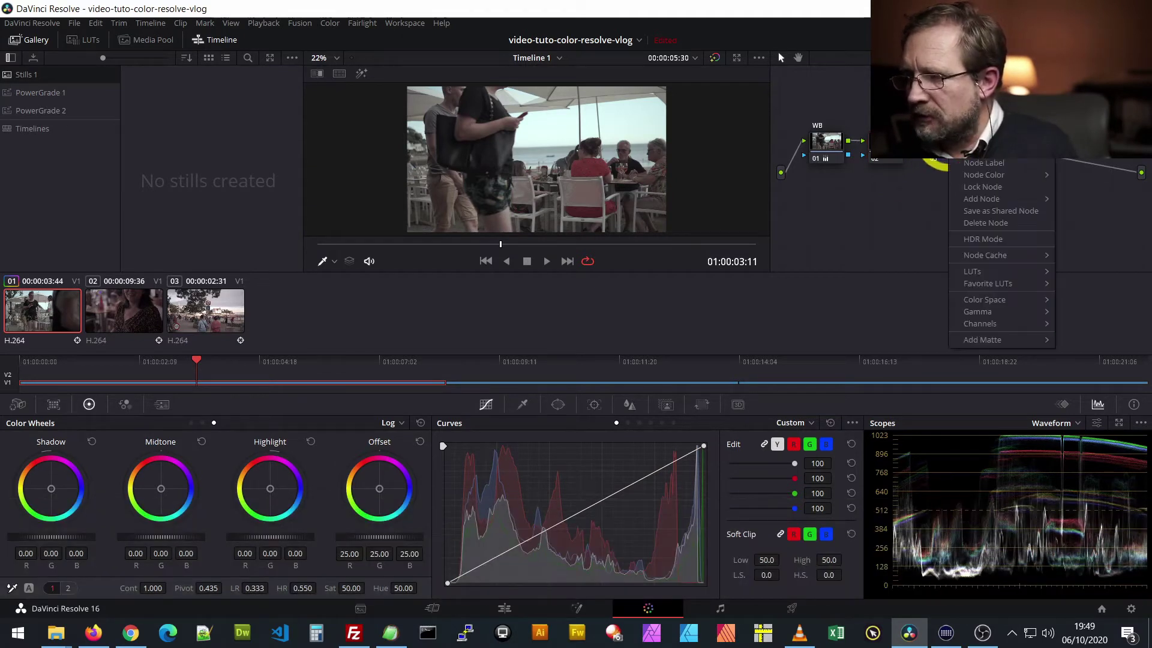
left_click(989, 166)
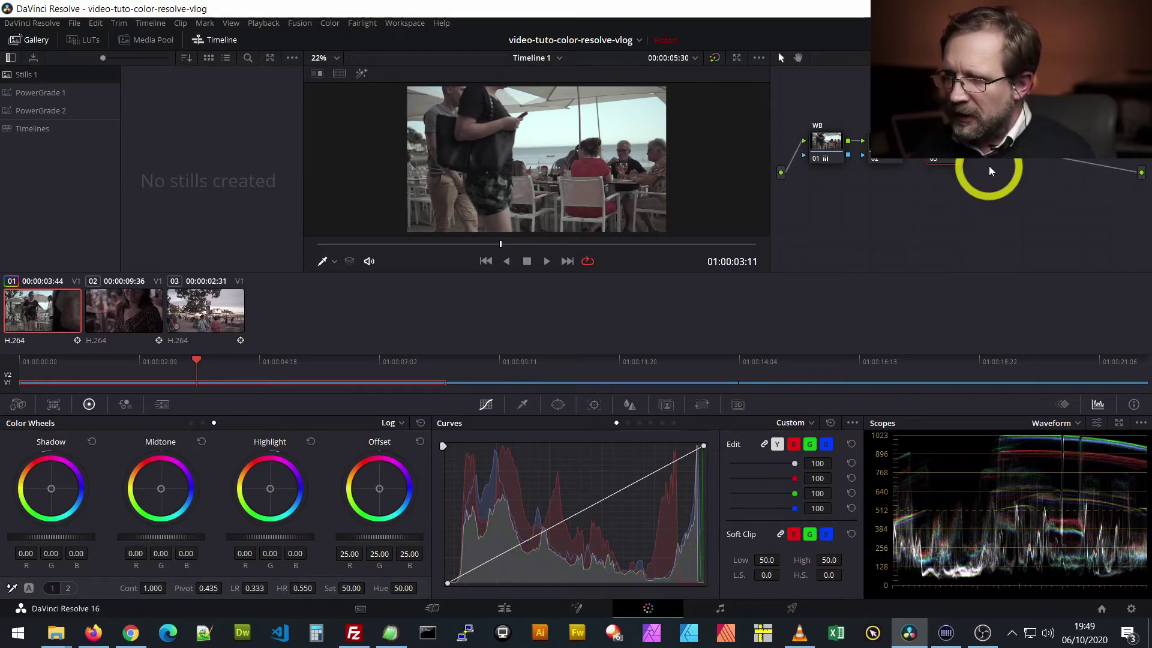
mouse_move(934, 143)
left_mouse_down()
mouse_move(977, 143)
mouse_move(945, 142)
left_mouse_up()
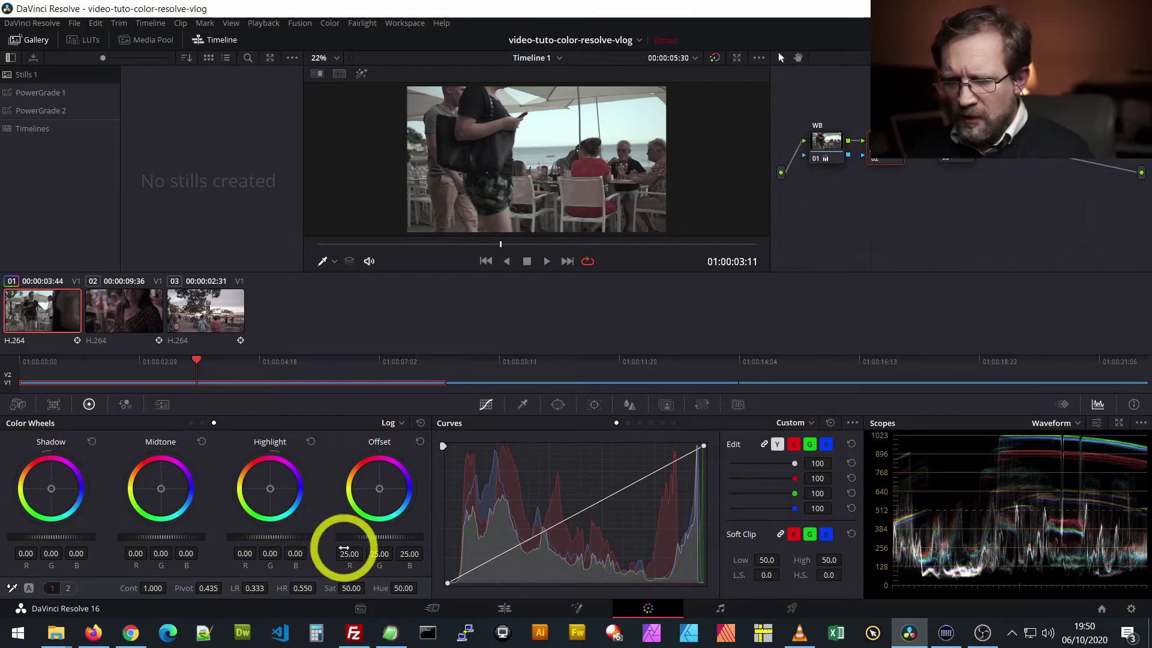
On the CONTRASTE node, lower the highlights (HL) to -26.00 and the shadows (Shad) to -20.00.
left_click(67, 589)
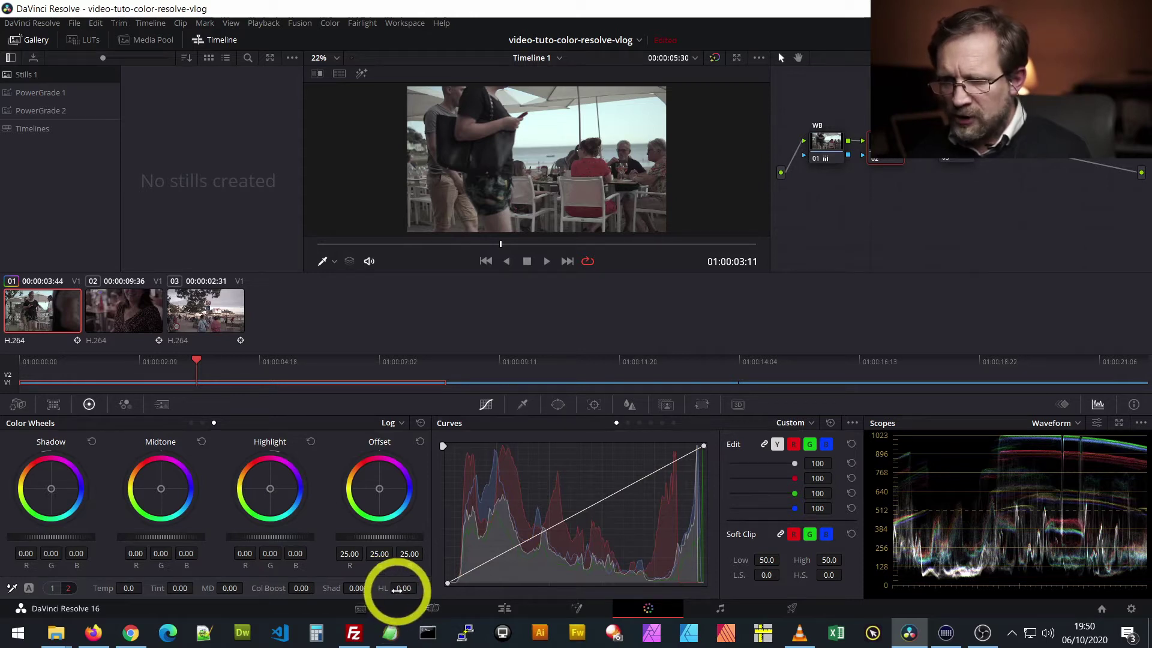
left_click_drag(397, 590, 370, 594)
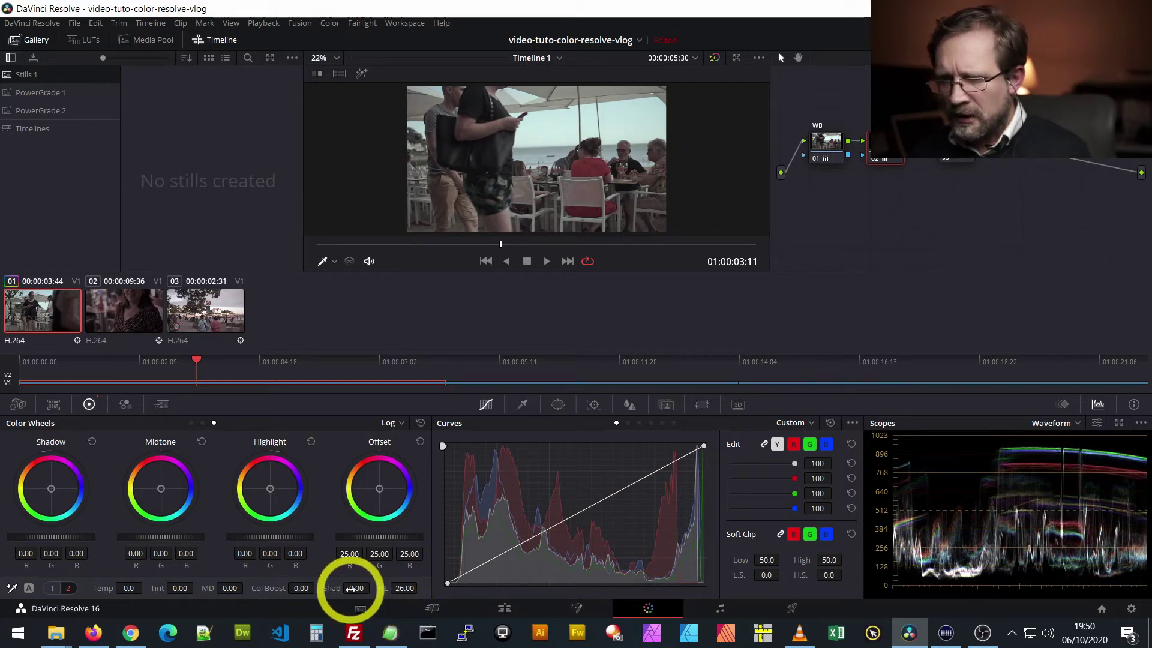
left_click_drag(356, 588, 332, 591)
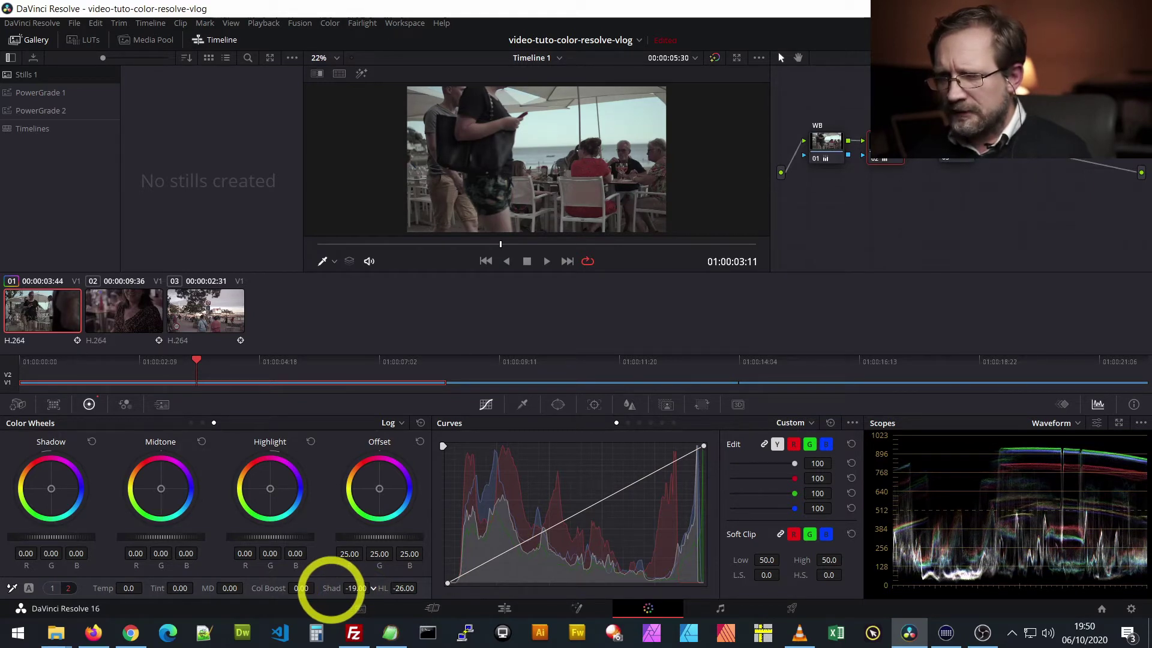
left_click_drag(331, 590, 355, 588)
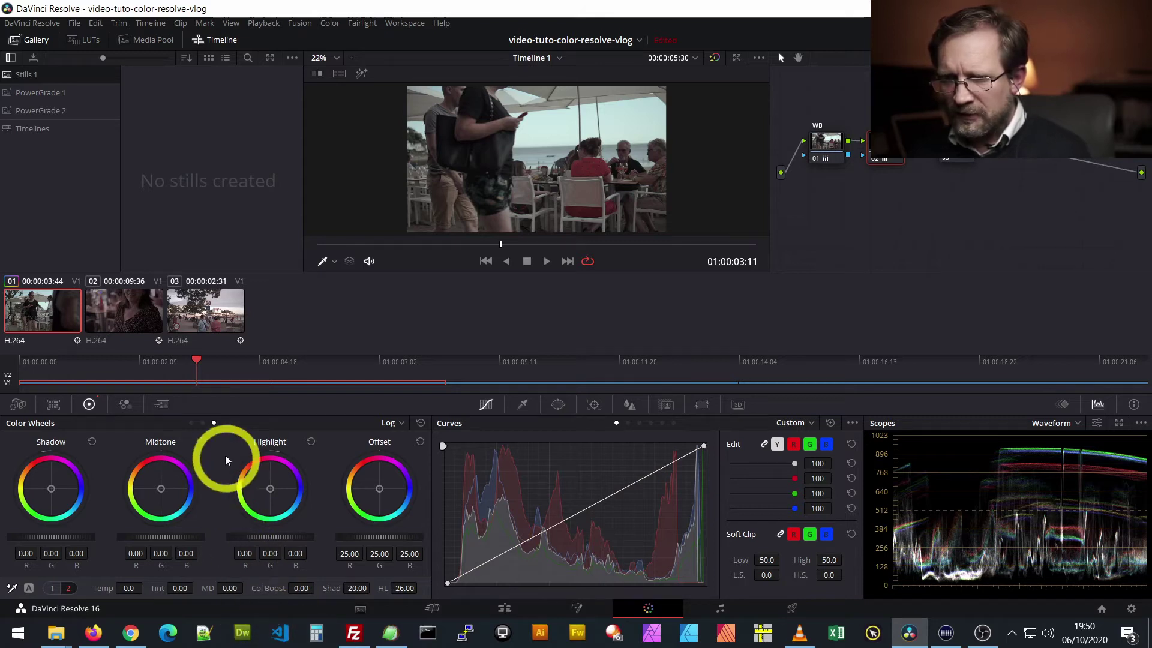
Using the primaries bars, raise the luminance (Y) gain of the CONTRASTE node to 1.07.
left_click(202, 423)
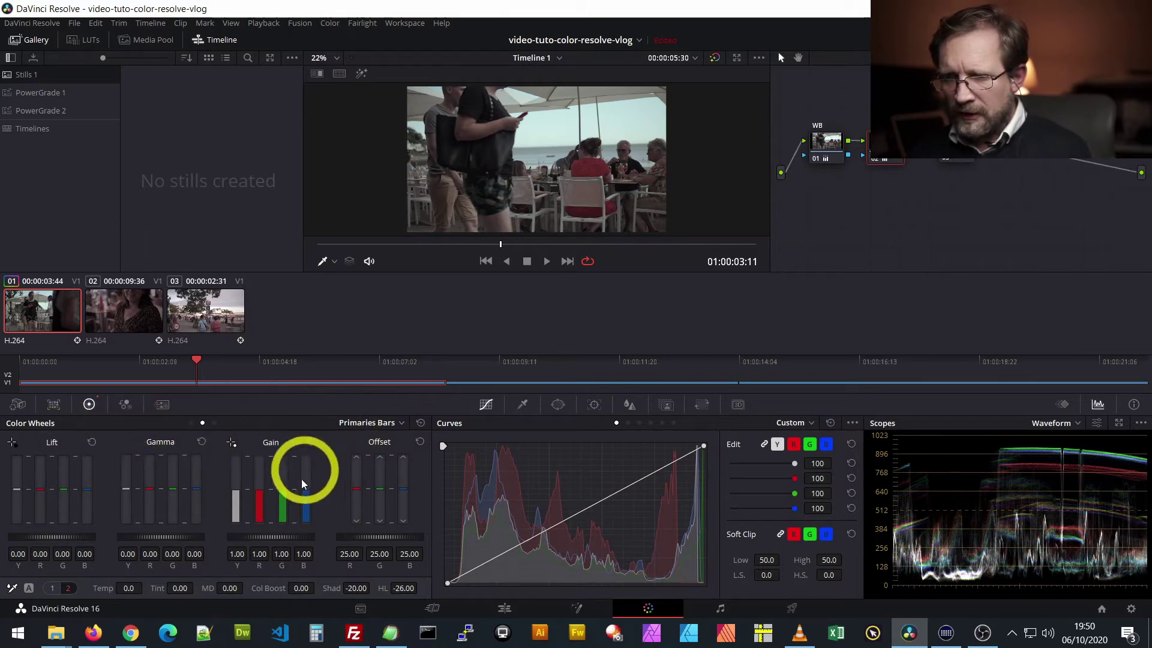
left_click_drag(238, 492, 236, 486)
left_click_drag(235, 496, 235, 482)
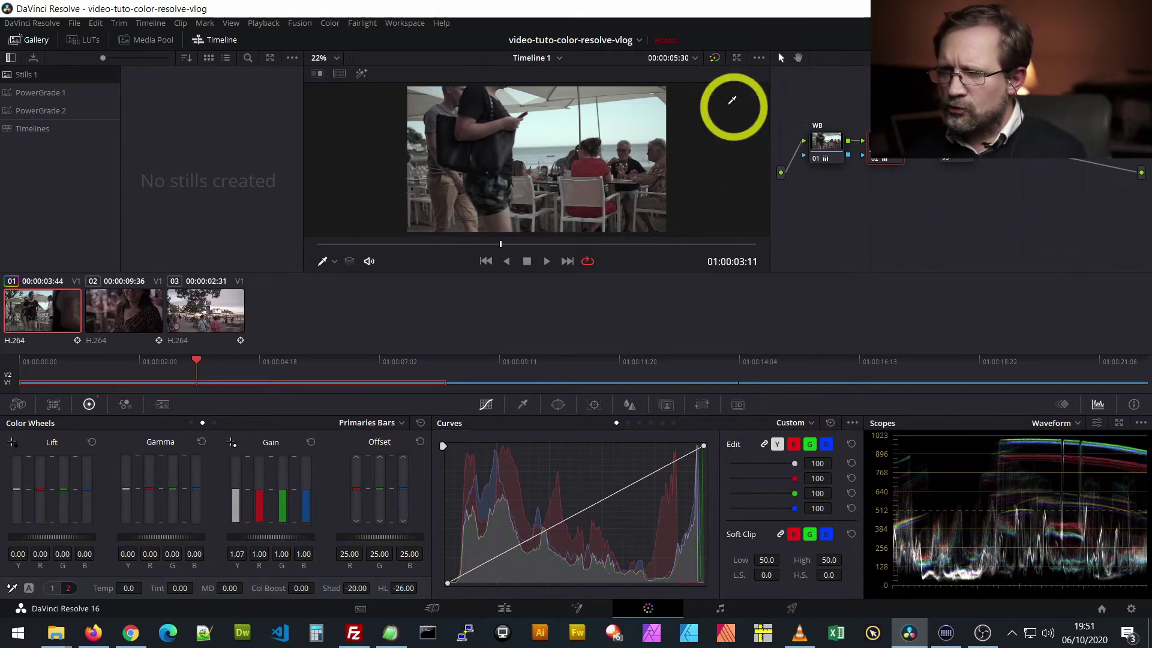
Toggle the bypass of all grades repeatedly to compare the original and corrected image.
left_click(714, 58)
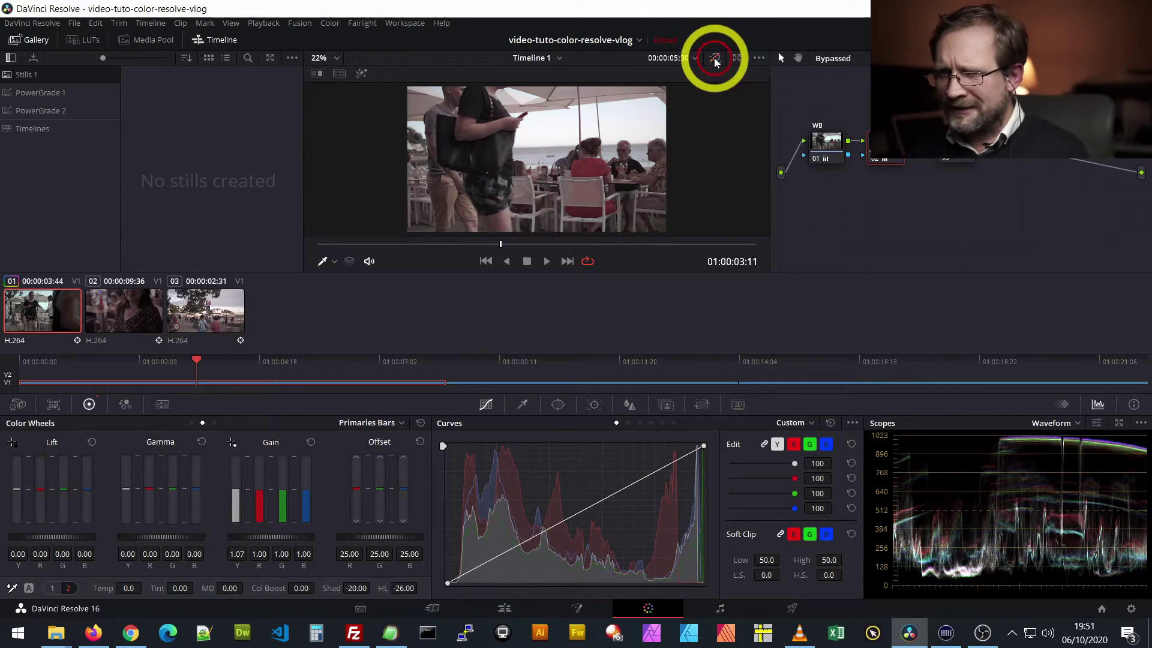
left_click(715, 60)
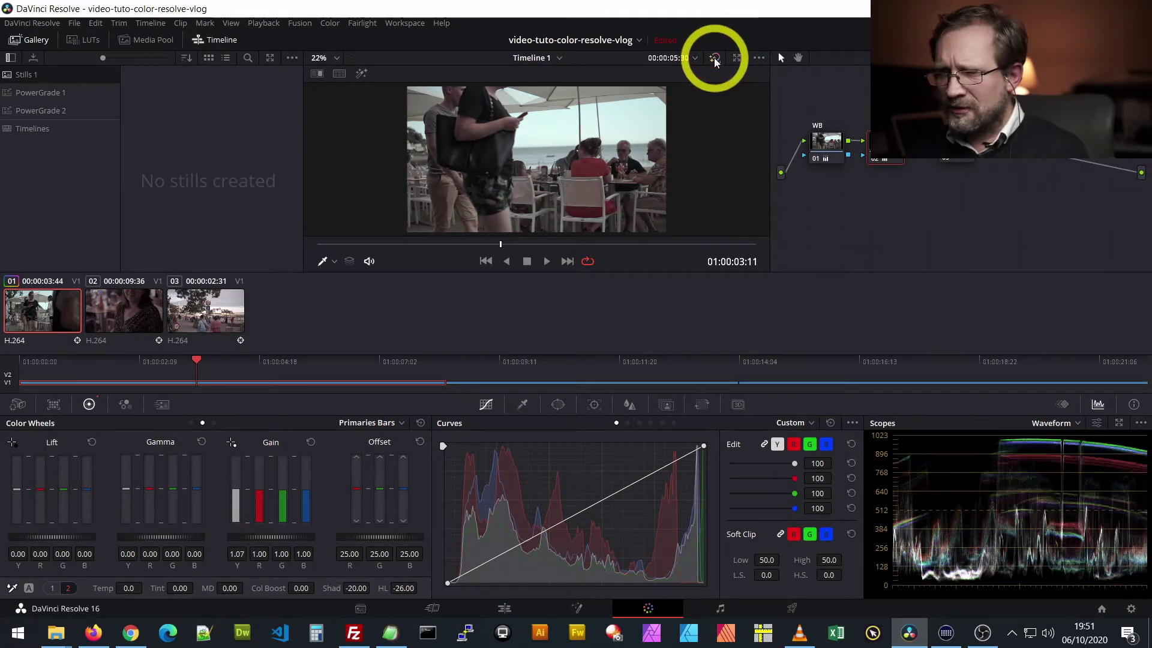
left_click(715, 58)
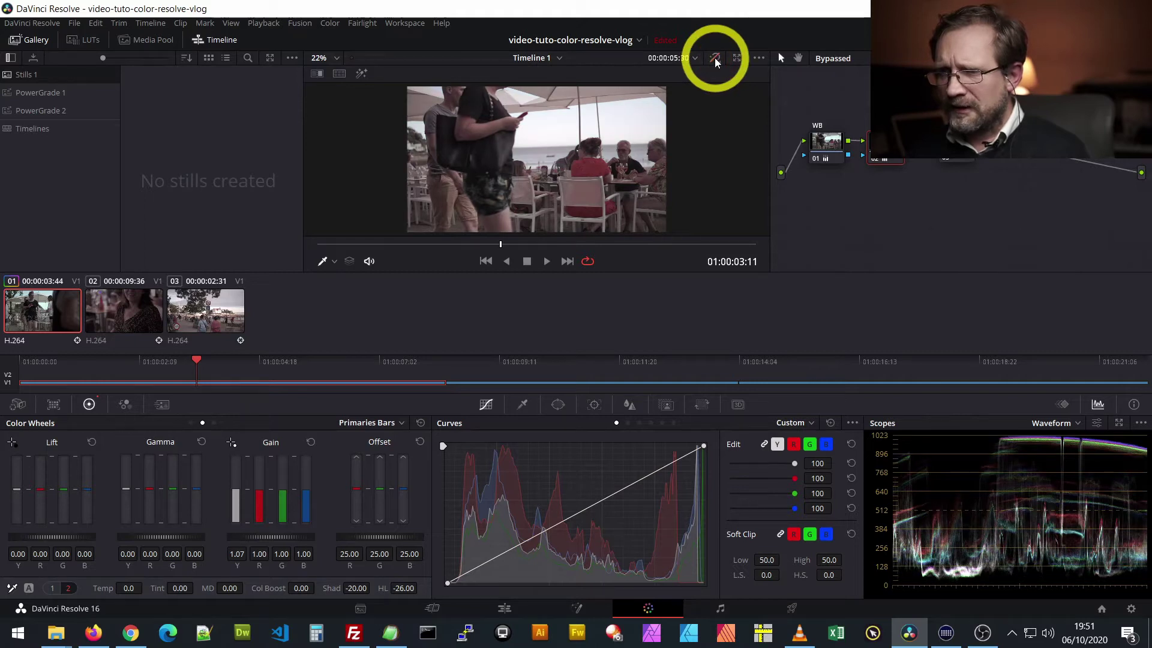
left_click(715, 57)
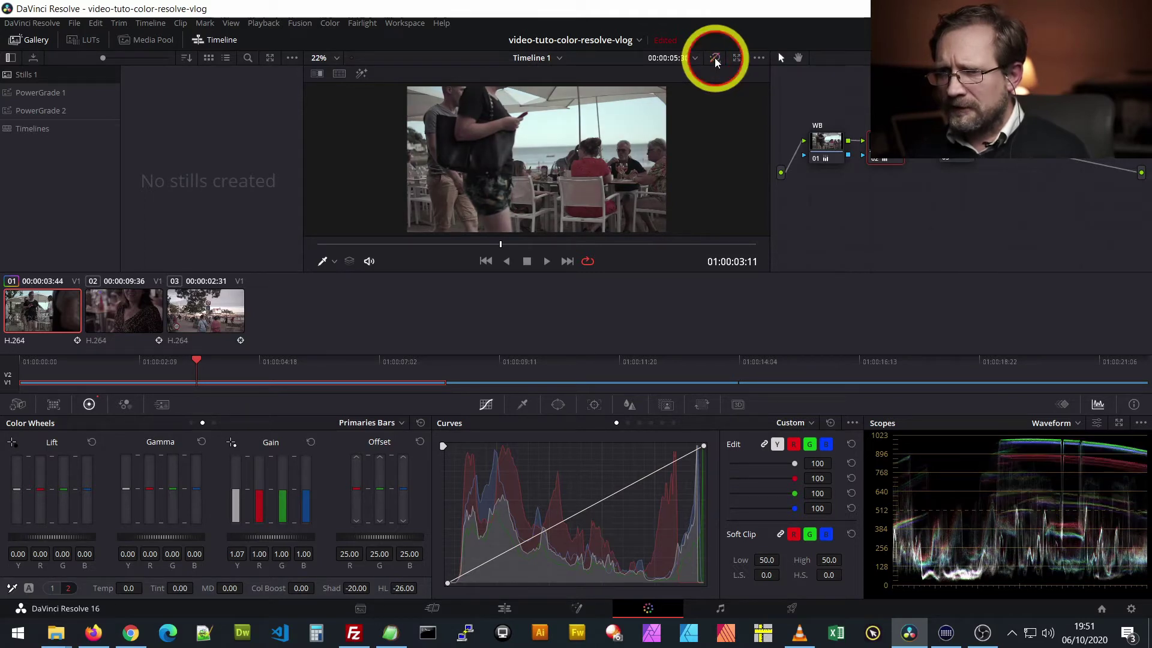
left_click(714, 57)
left_click(714, 58)
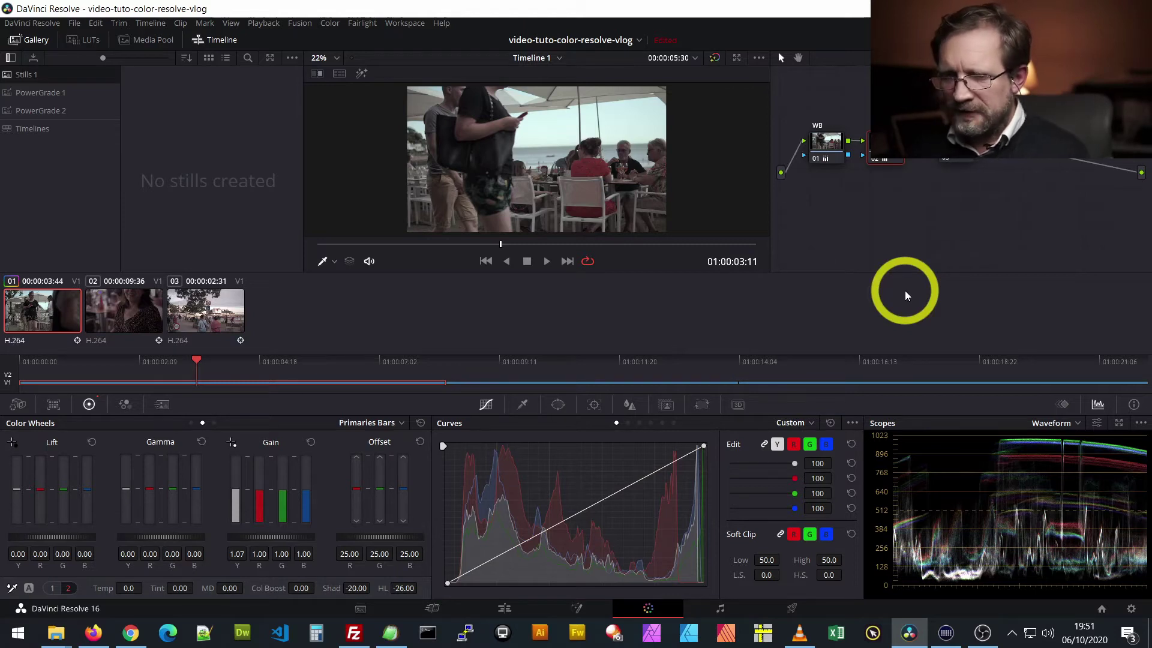
With the log wheels, set the CONTRASTE node's midtone to -0.03, highlight to -0.05 and shadow to -0.02 on all channels.
left_click(215, 423)
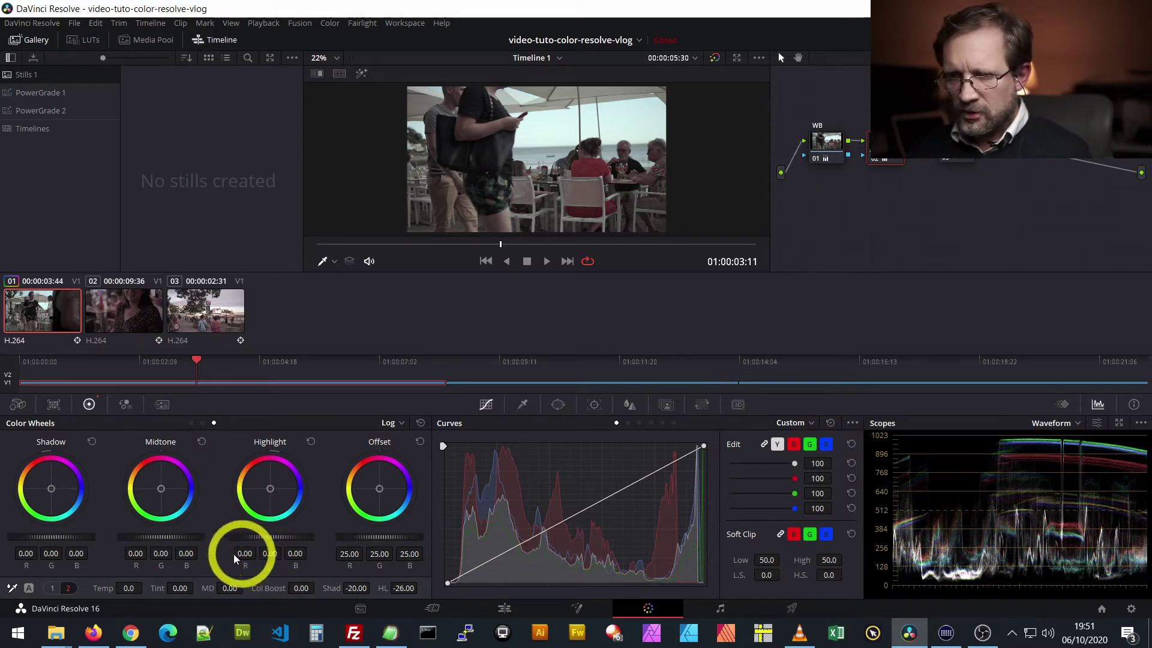
left_click_drag(156, 535, 98, 529)
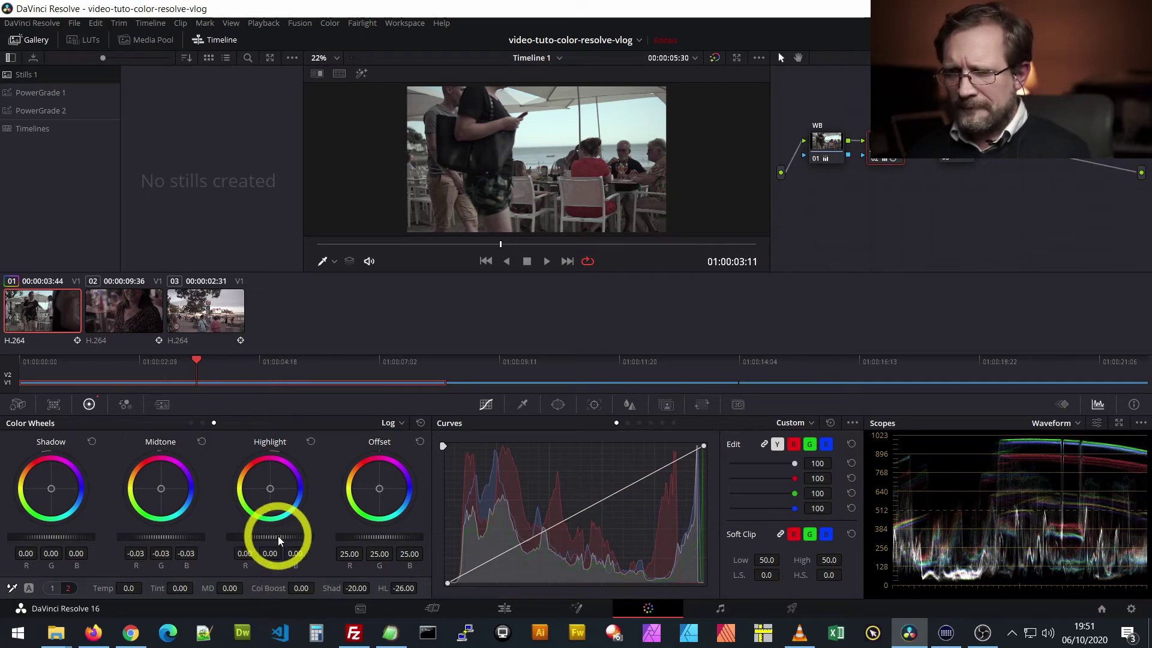
left_click_drag(278, 536, 242, 533)
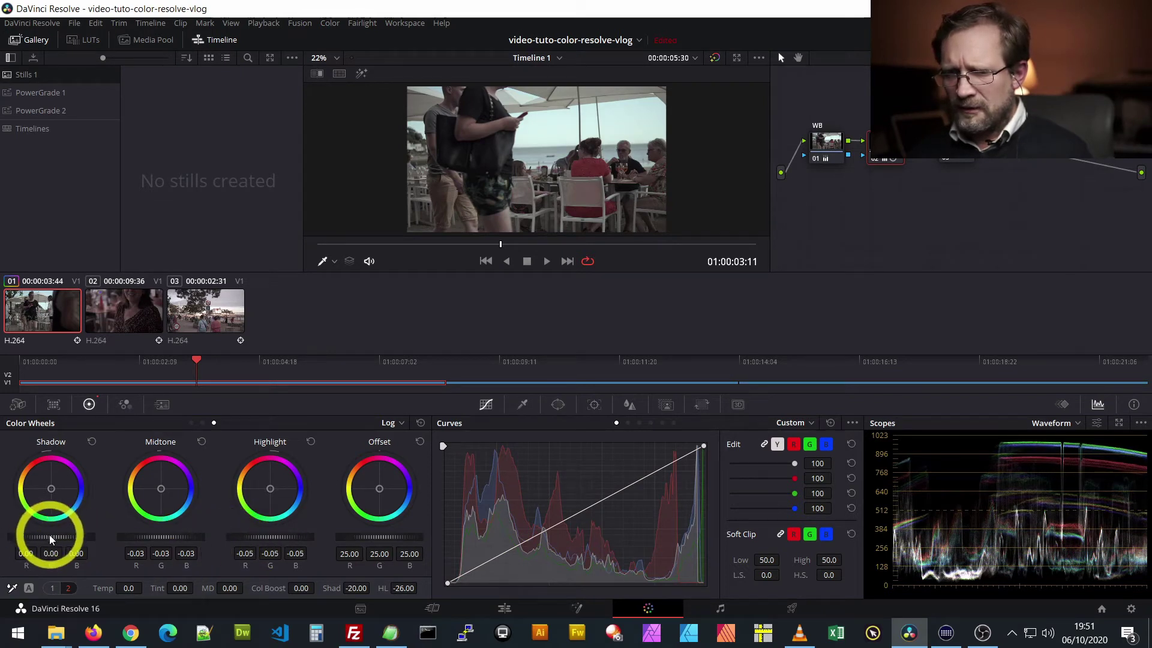
left_click_drag(51, 535, 26, 535)
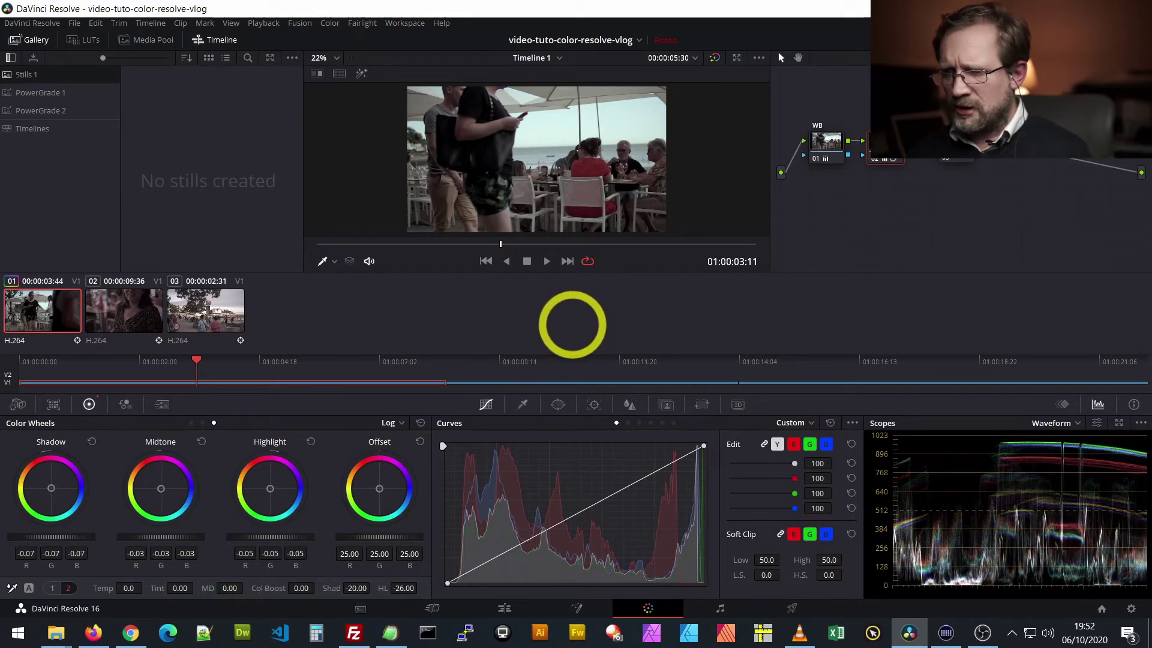
left_click_drag(578, 325, 621, 325)
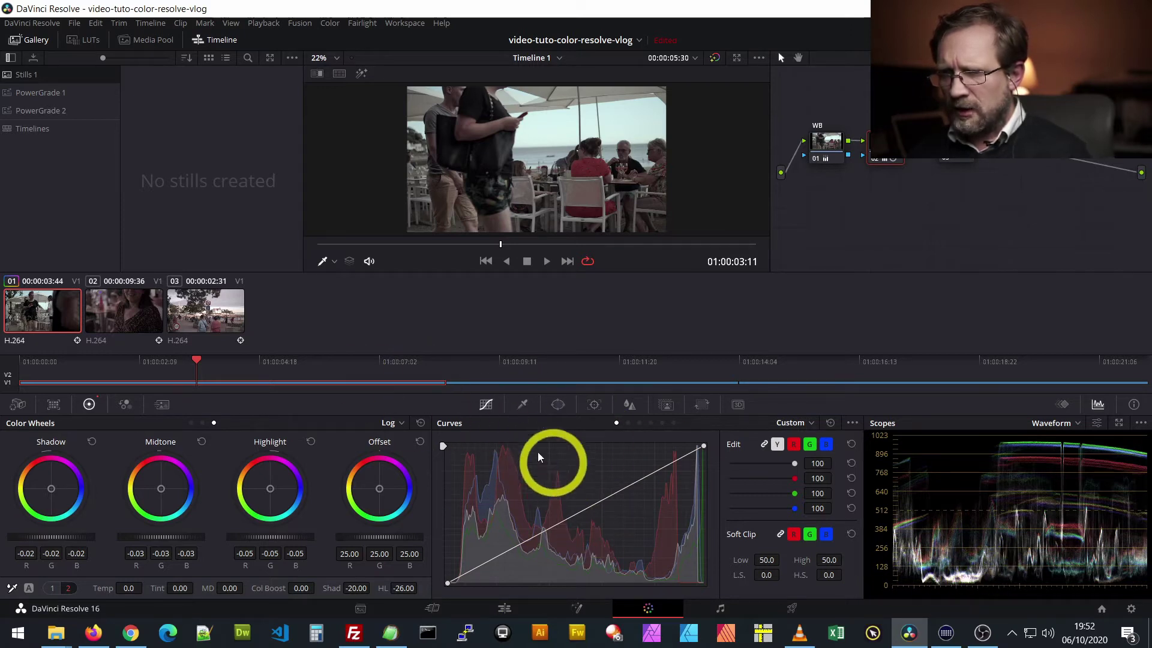
Compare the ungraded clip with the full grade, including the log wheel adjustments, by bypassing all grades.
left_click(718, 55)
left_click(718, 56)
left_click(718, 56)
left_click(718, 55)
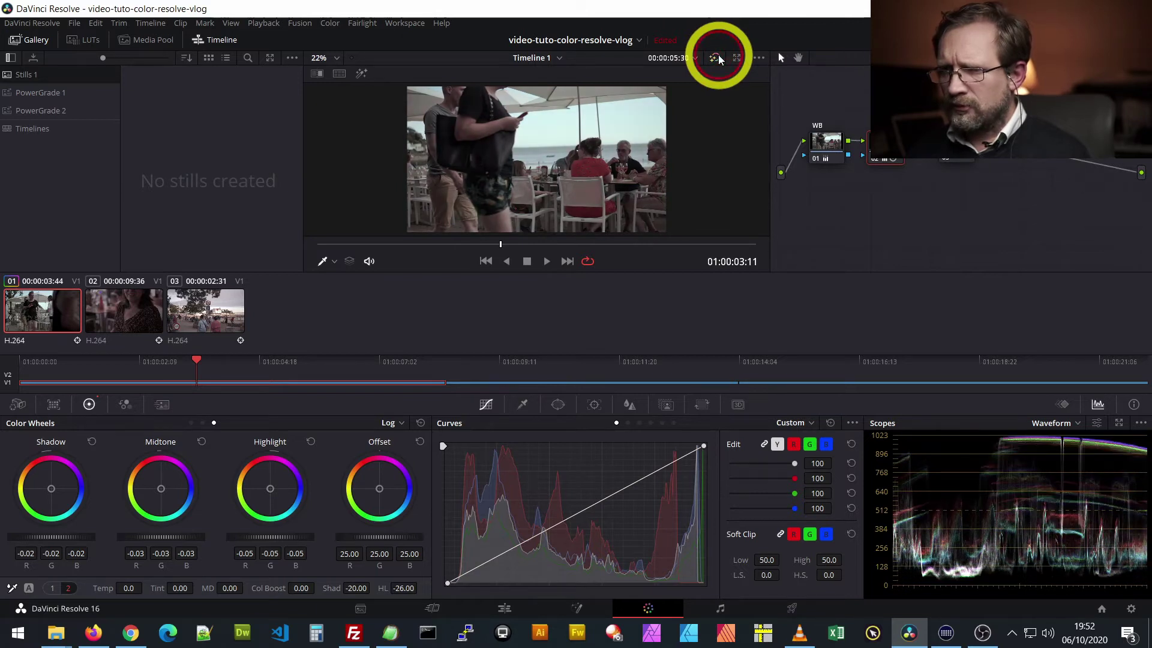
Disable and re-enable only the CONTRASTE node several times to examine its effect on the image.
left_click(874, 162)
left_click(874, 162)
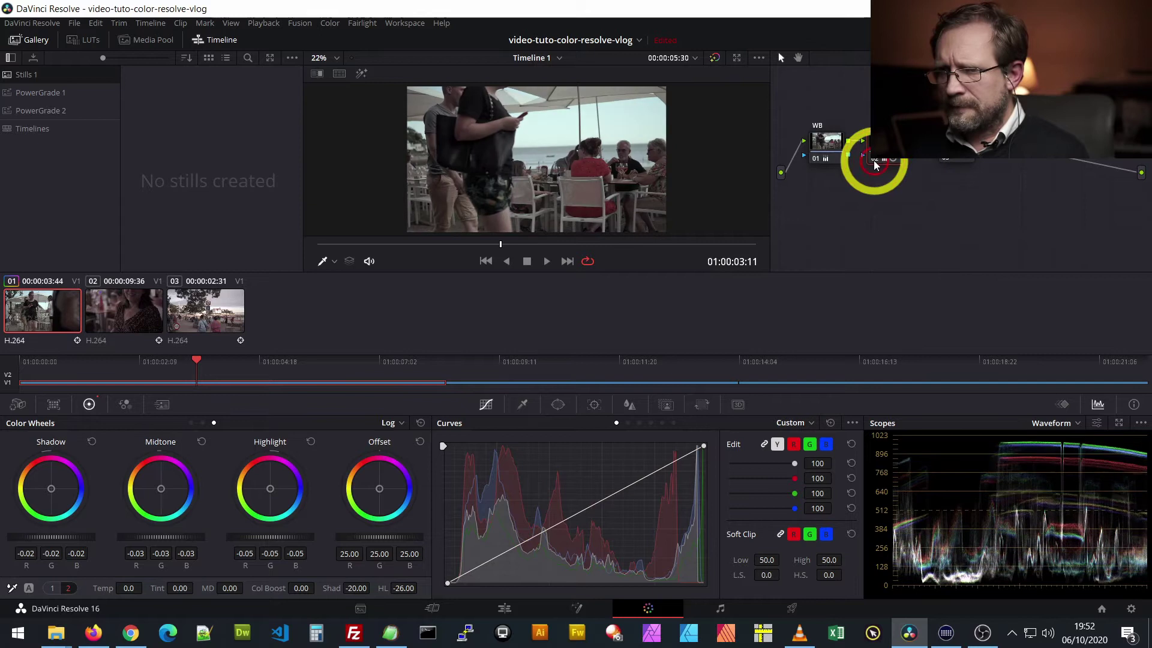
left_click(874, 161)
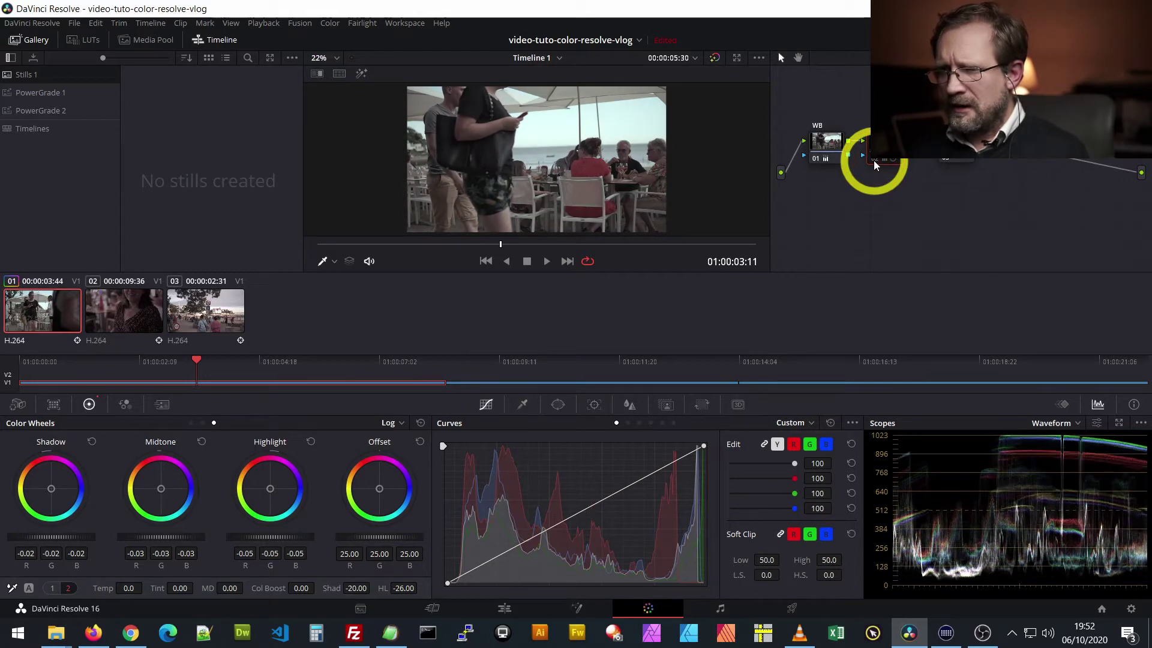
left_click(875, 161)
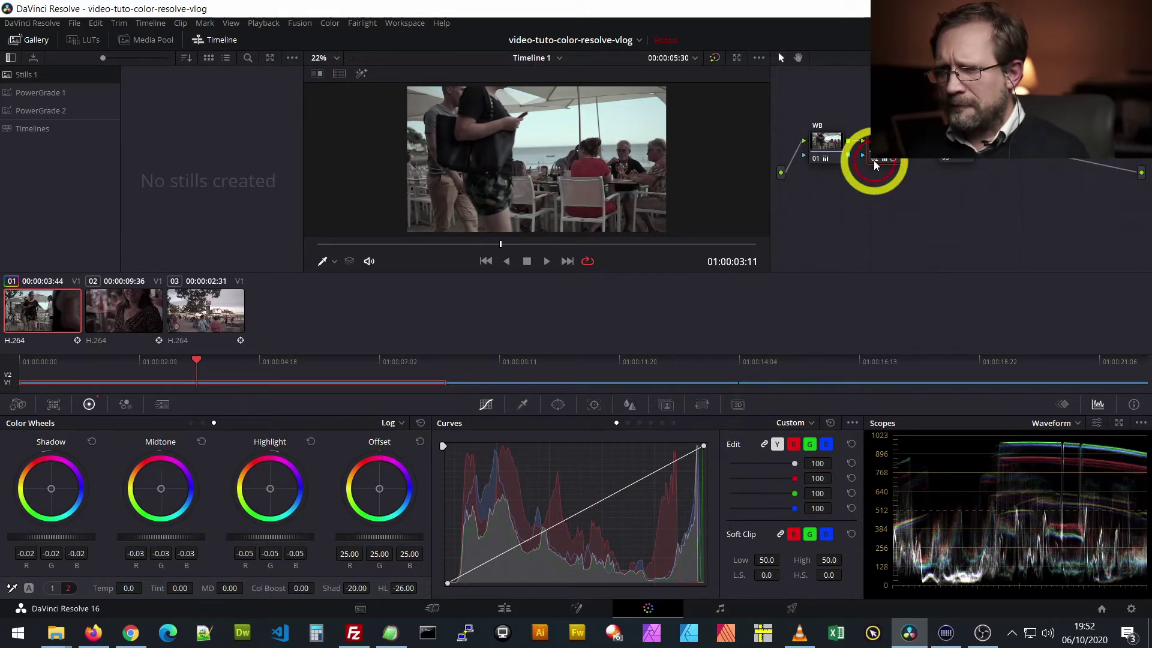
left_click(873, 160)
left_click(873, 160)
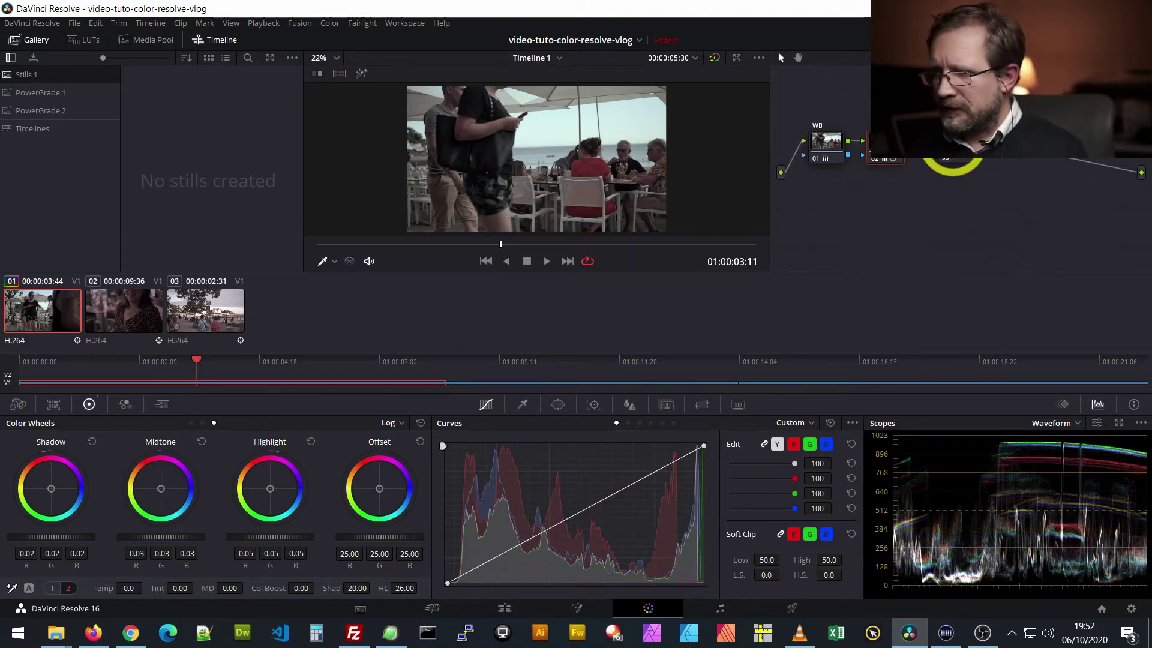
On the third node, raise the saturation to 88.00.
key("alt+s")
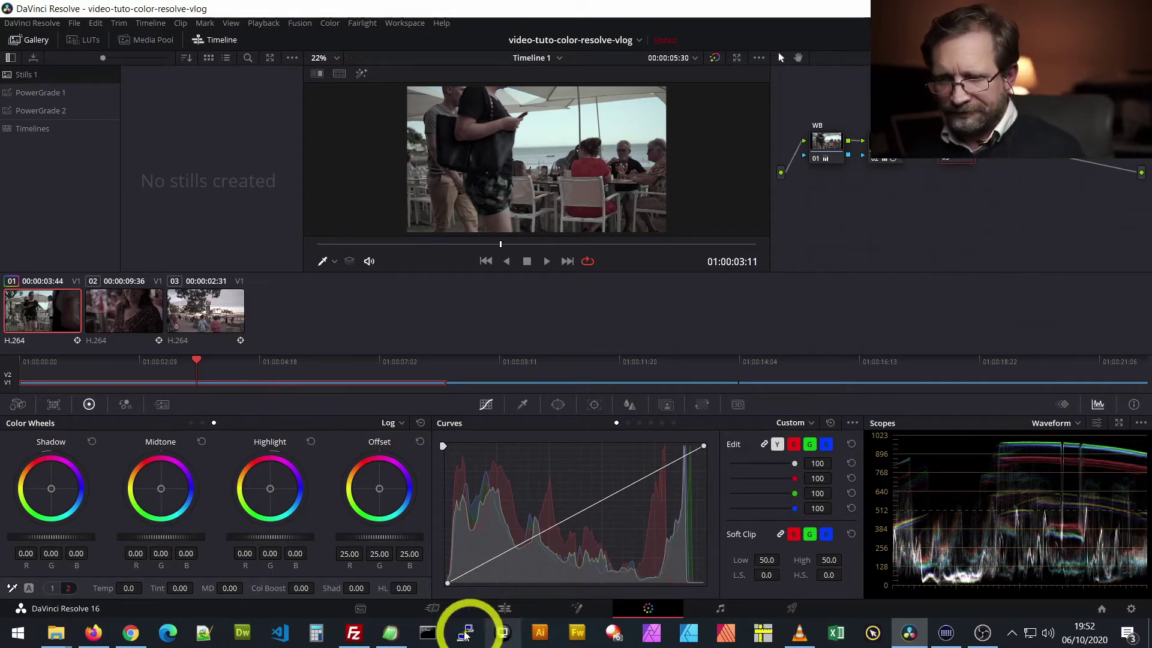
left_click(67, 589)
left_click(69, 588)
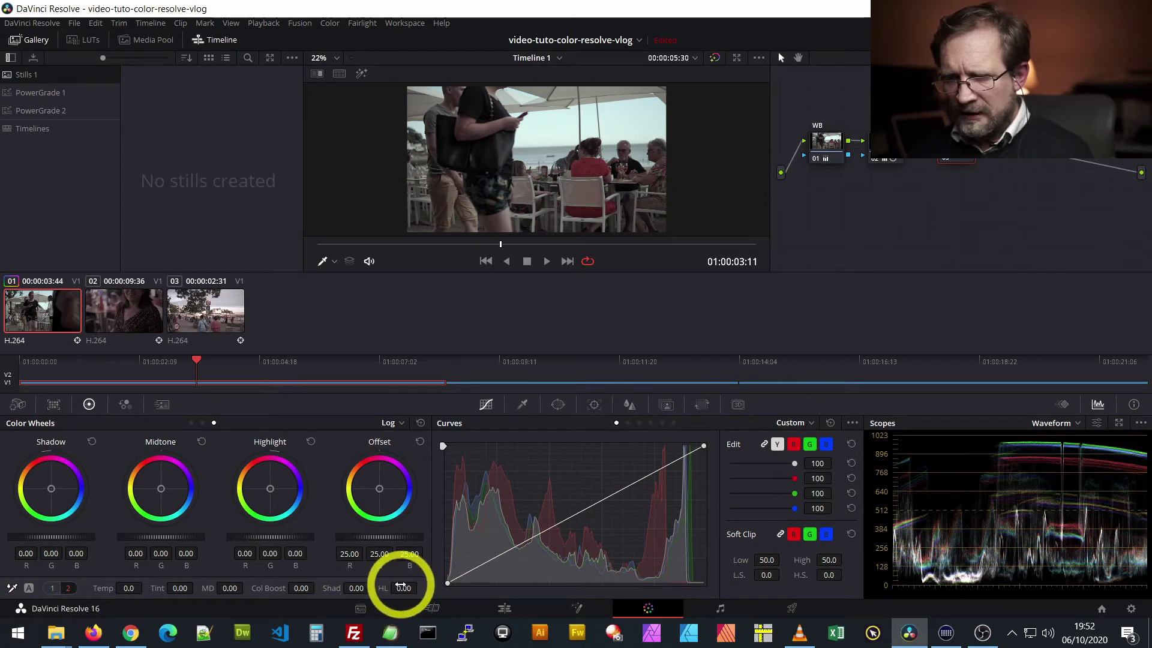
left_click(49, 588)
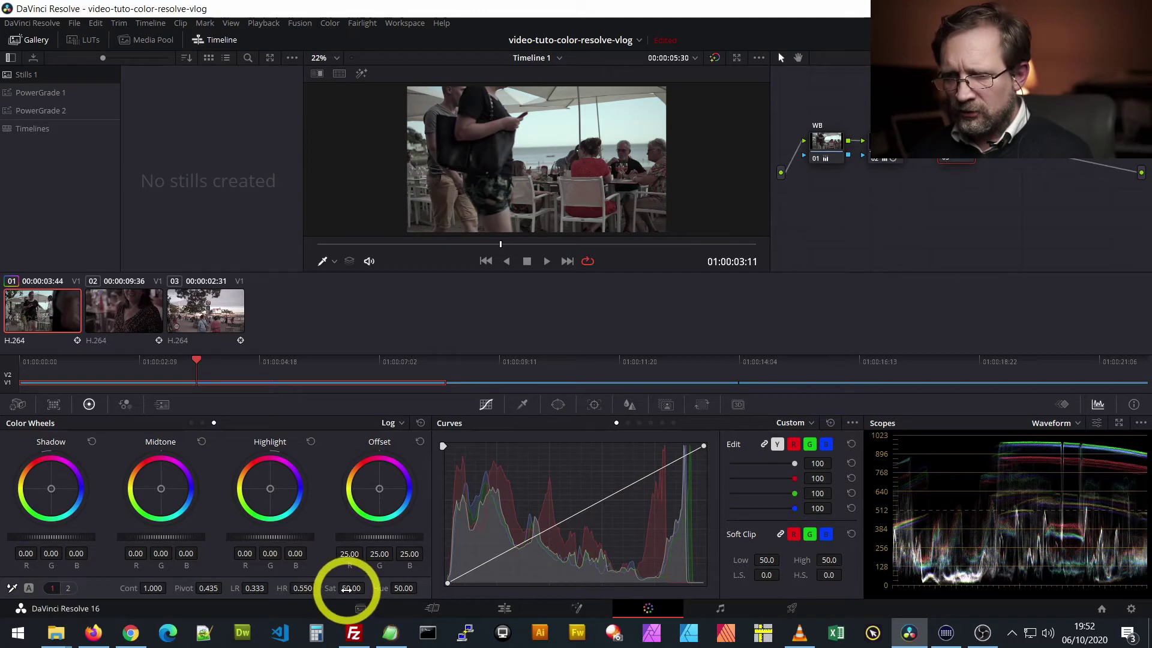
left_click_drag(352, 587, 574, 577)
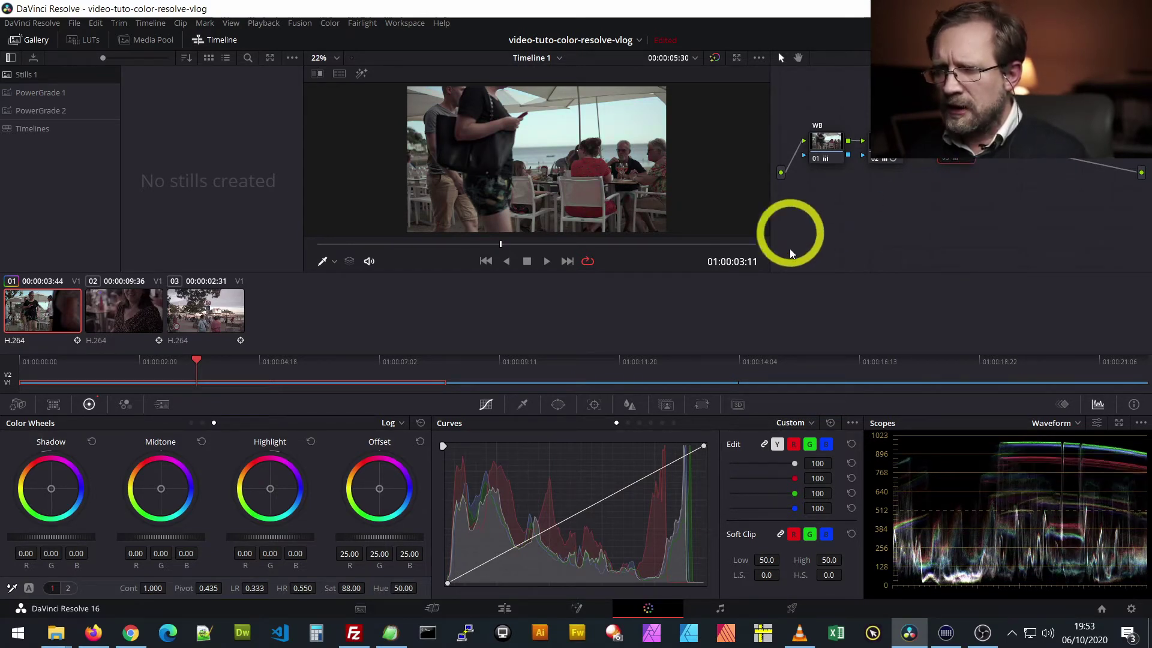
Hide the clip thumbnails and enlarge the image in the viewer to 33%.
left_click(933, 39)
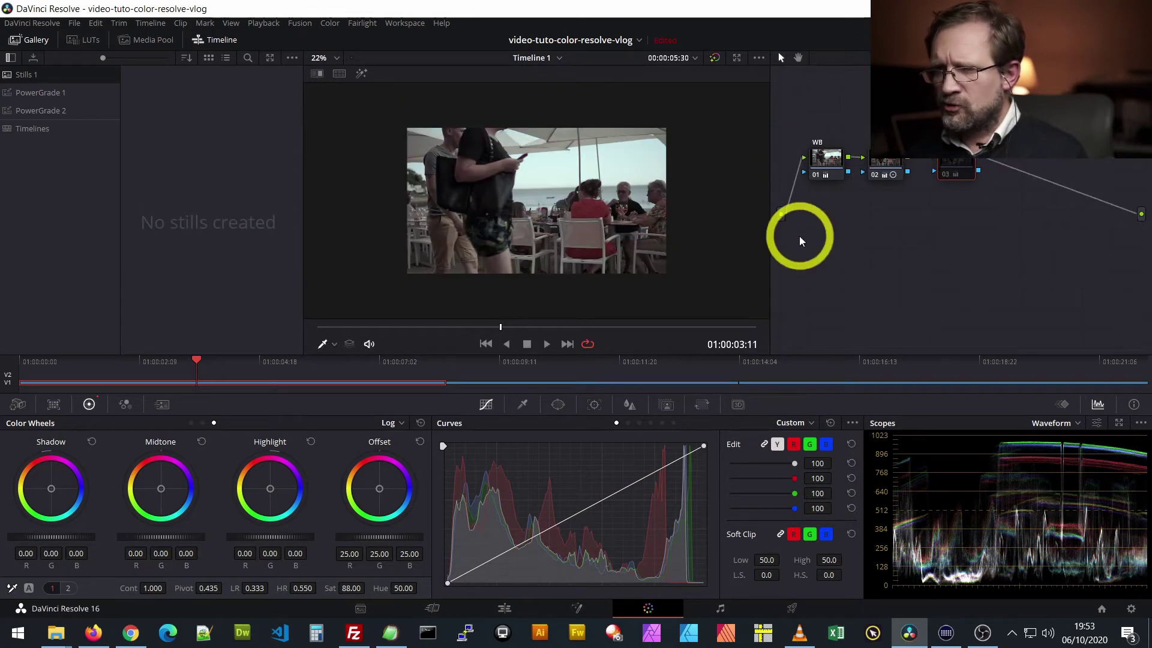
scroll(524, 197, "up", 3)
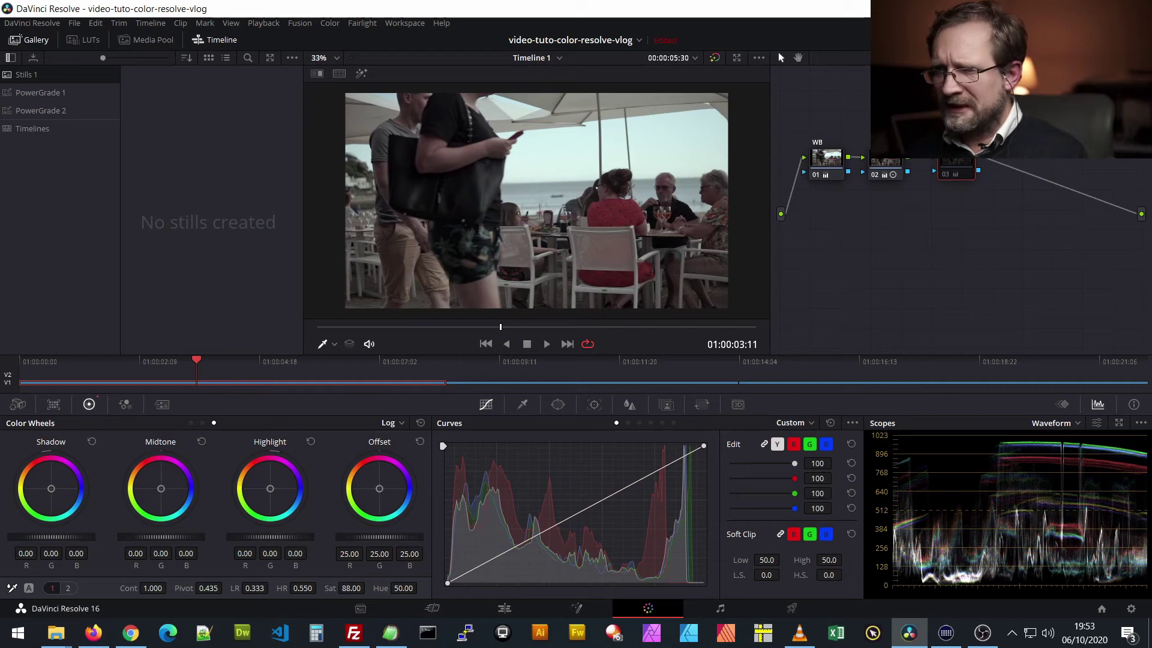
left_click(942, 39)
left_click(942, 40)
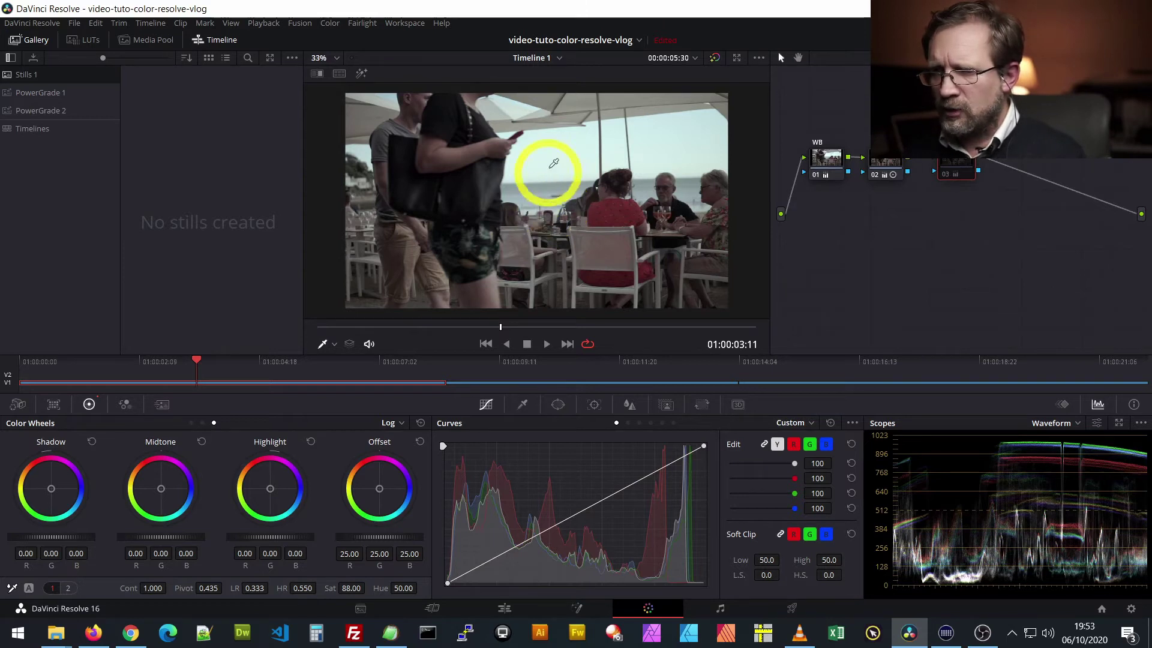
Re-enable the third node and play the clip from its beginning to review the saturation adjustment.
left_click(945, 175)
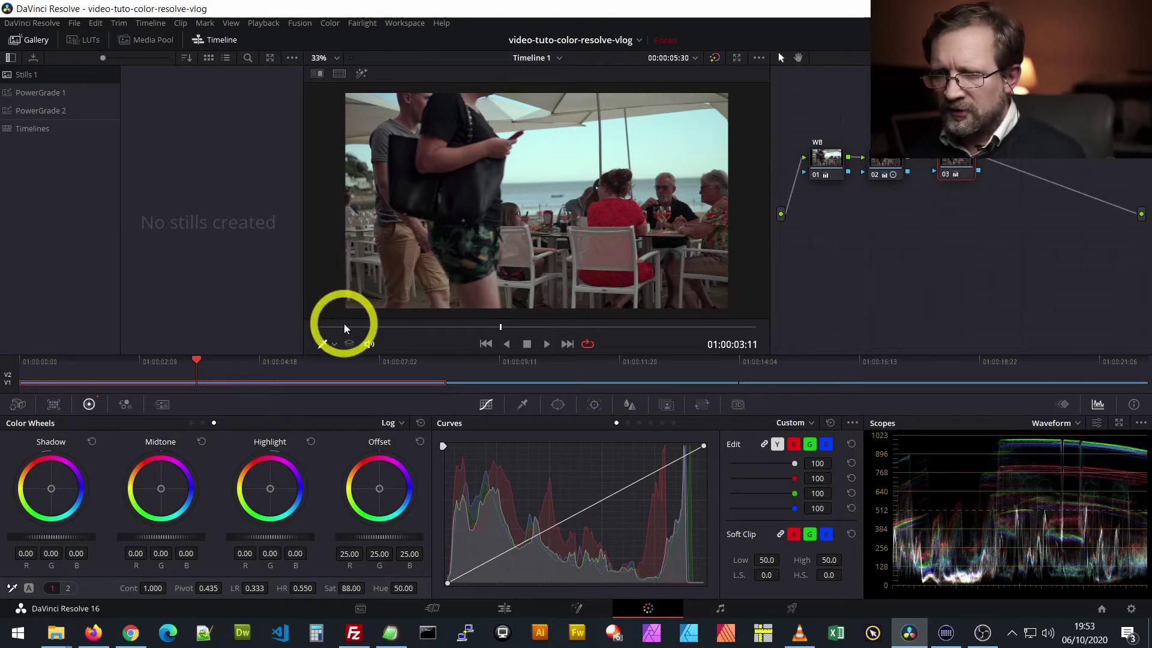
left_click_drag(333, 326, 291, 331)
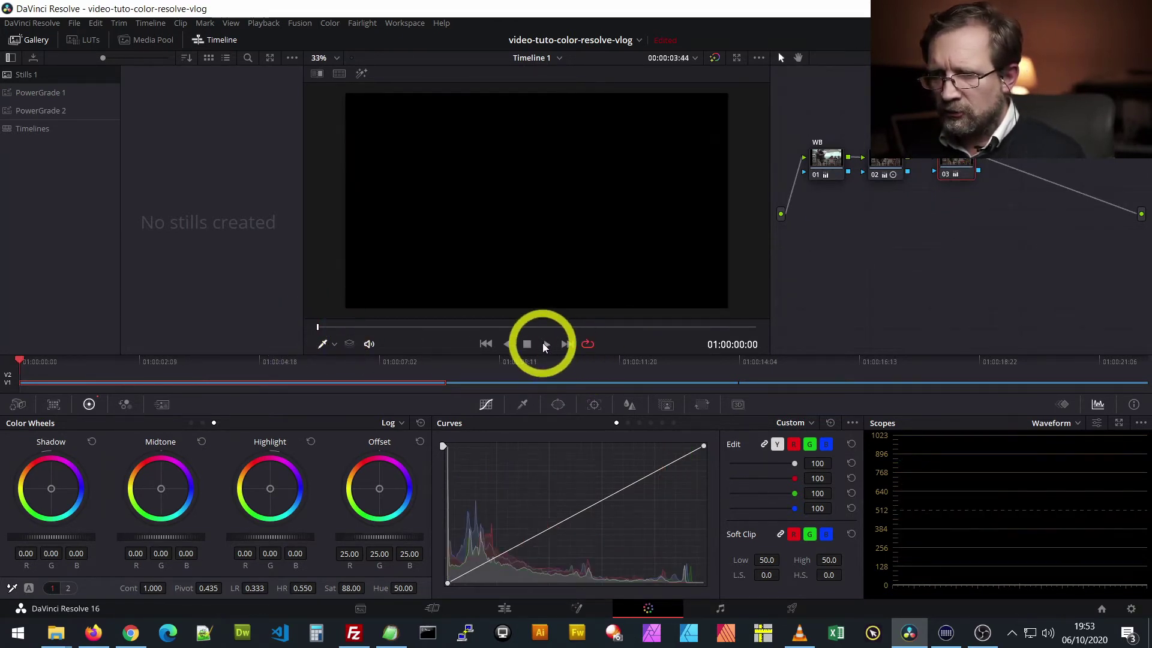
left_click(546, 344)
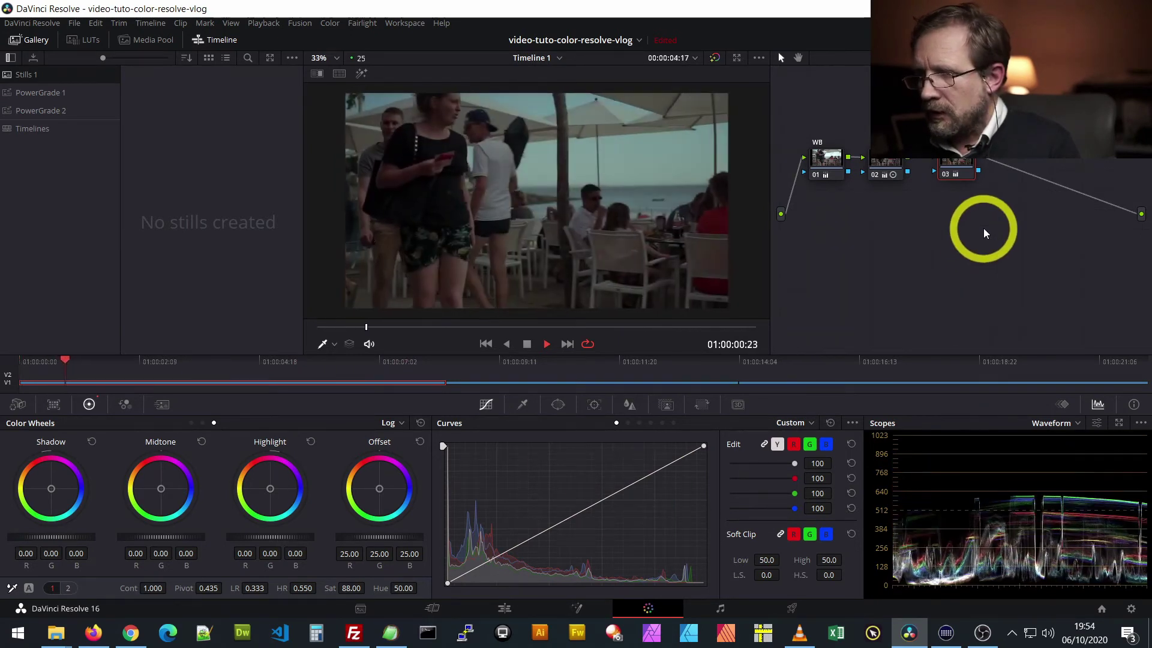
key("space")
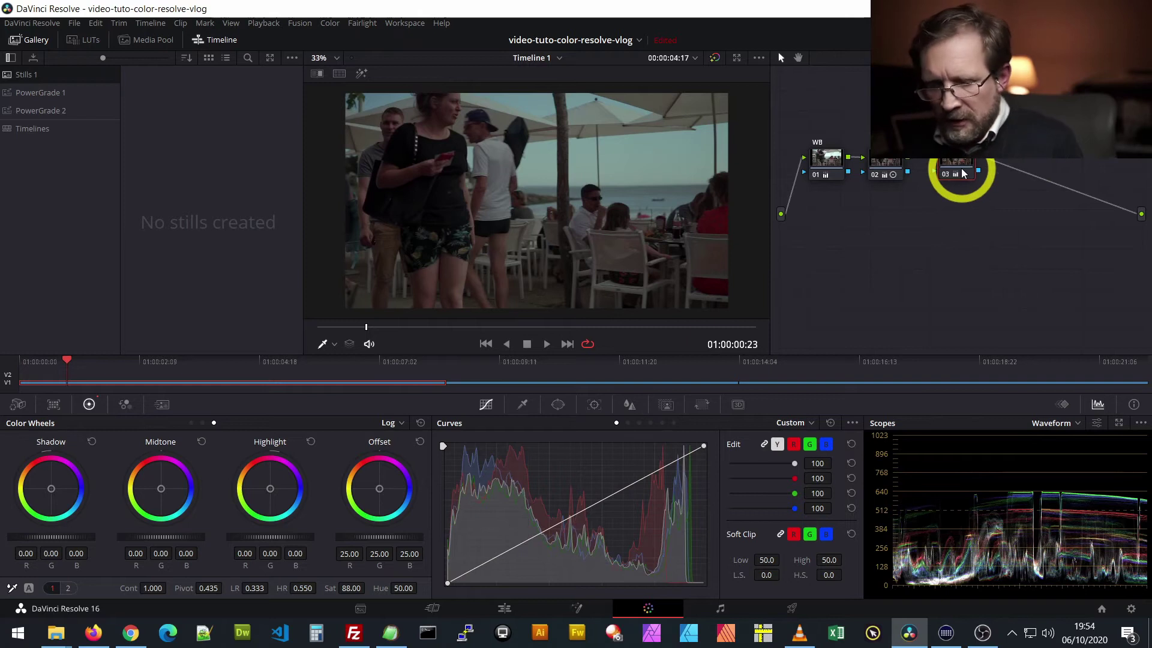
Add a serial node after the third node and push its highlights toward blue at a later frame: R -0.22, G 0.04, B 0.31.
key("alt+s")
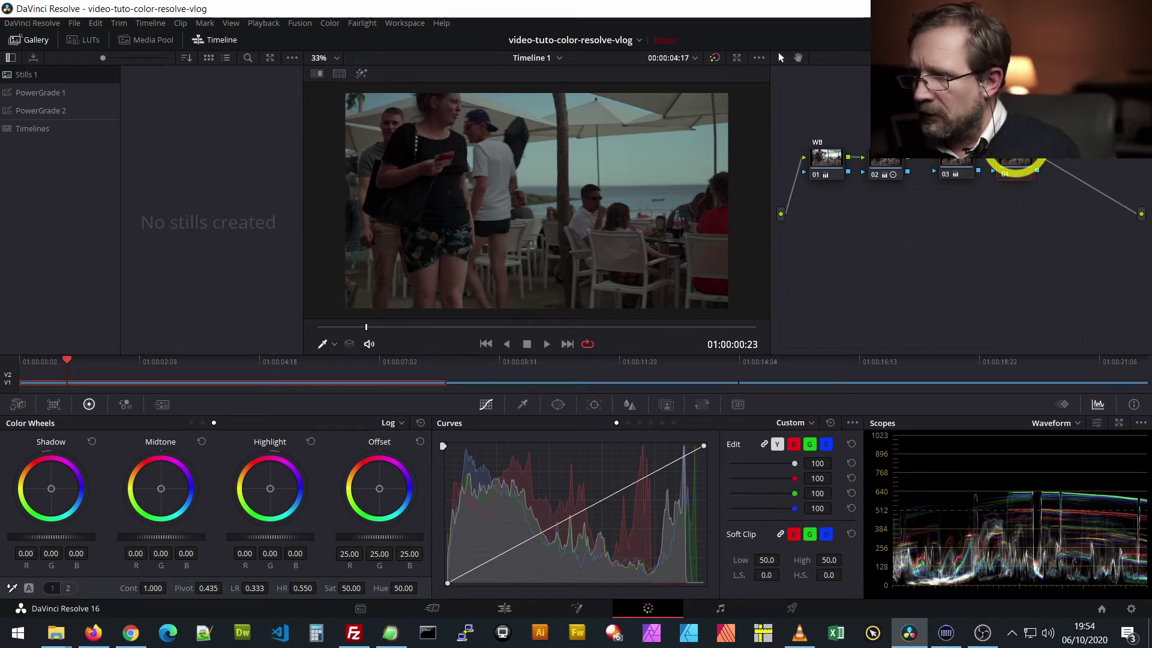
right_click(1015, 166)
left_click(1046, 183)
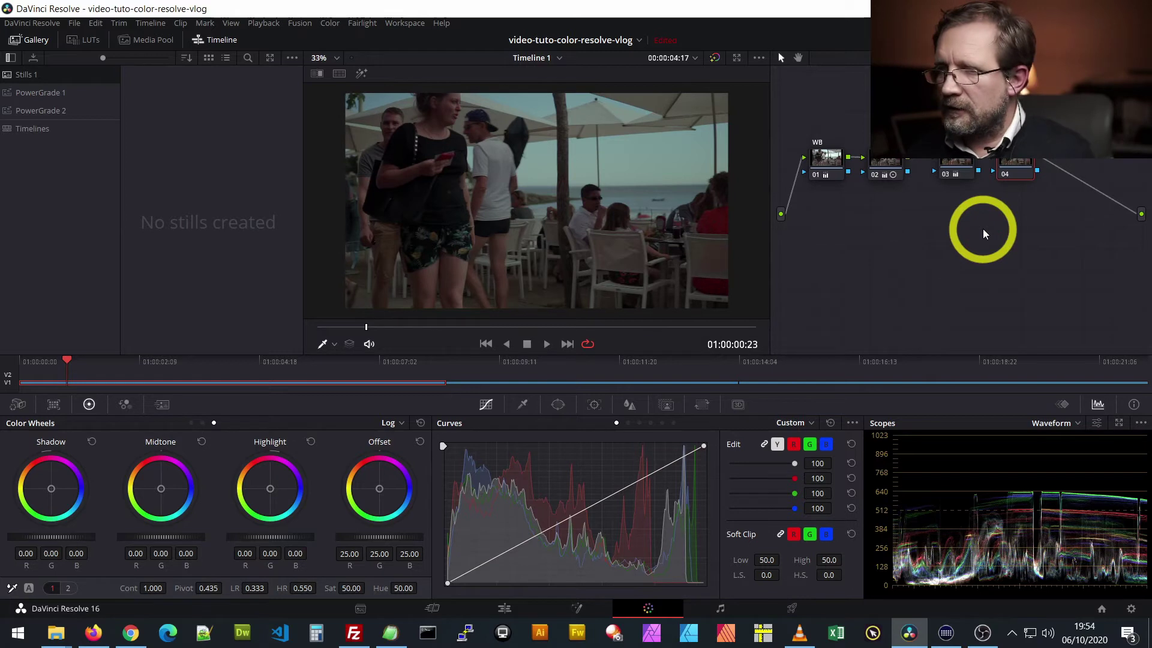
left_click_drag(520, 334, 548, 329)
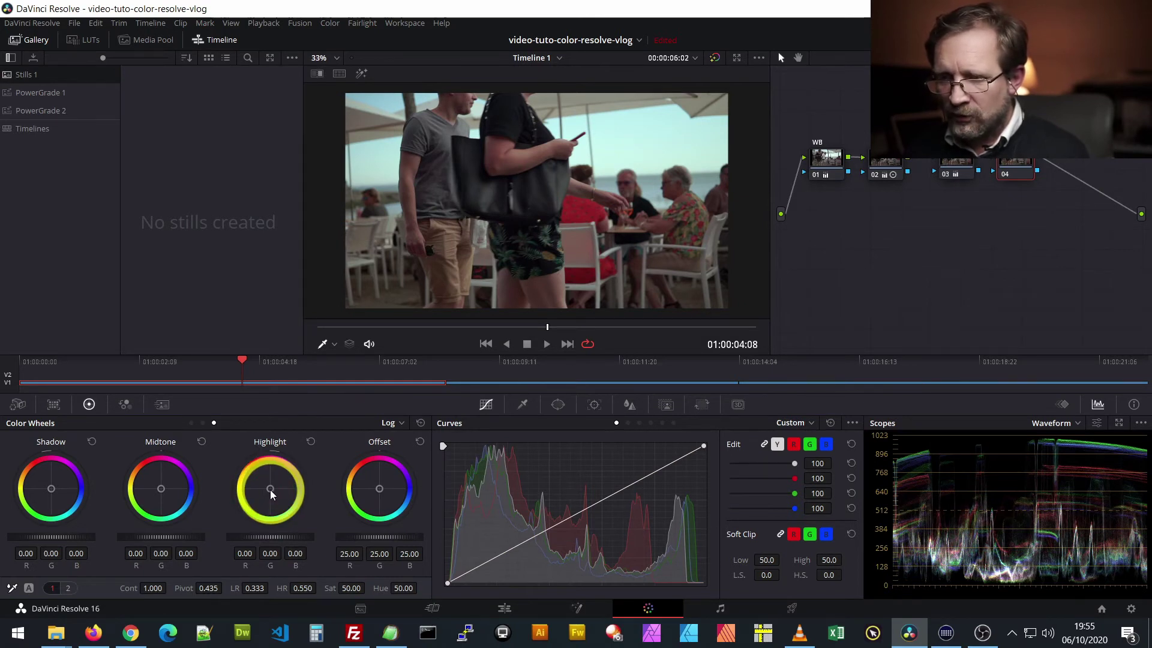
left_click_drag(270, 489, 340, 548)
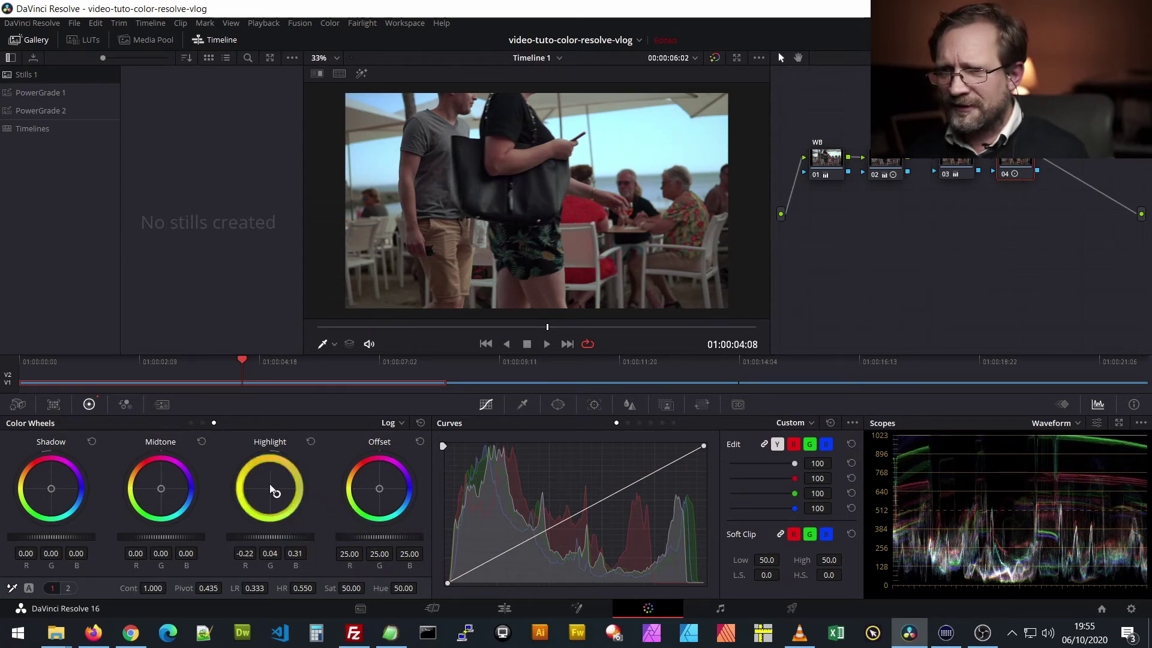
Disable and re-enable the fourth node several times to examine the effect of its highlight tint.
left_click(1005, 175)
left_click(1004, 175)
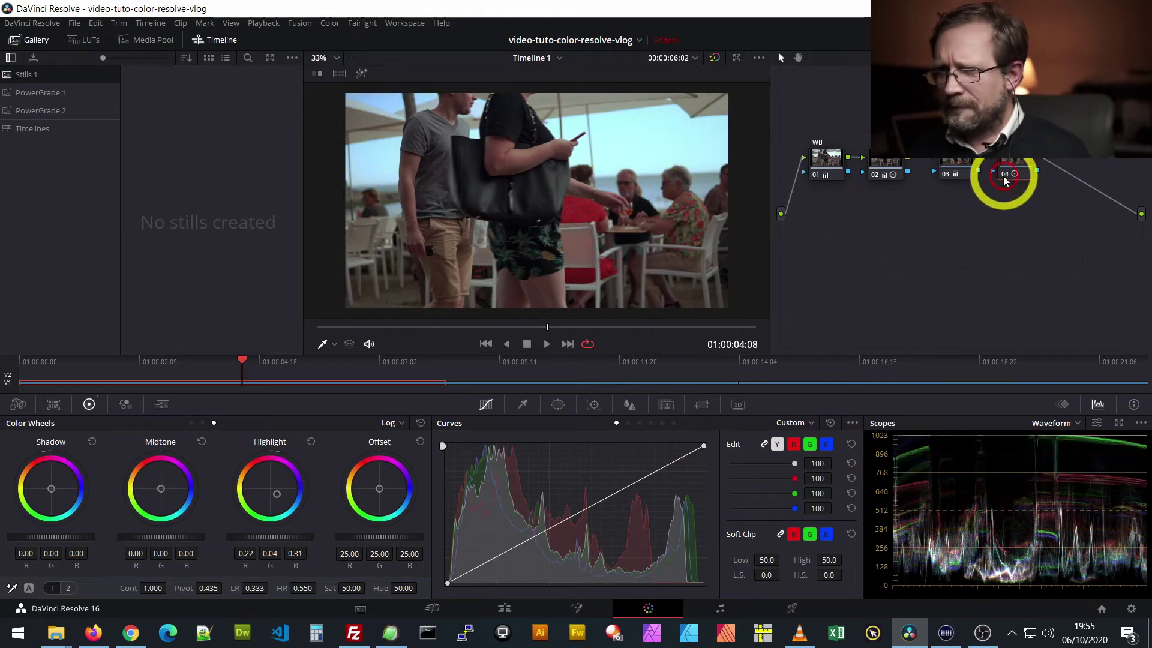
left_click(1005, 175)
left_click(1004, 175)
left_click(1003, 175)
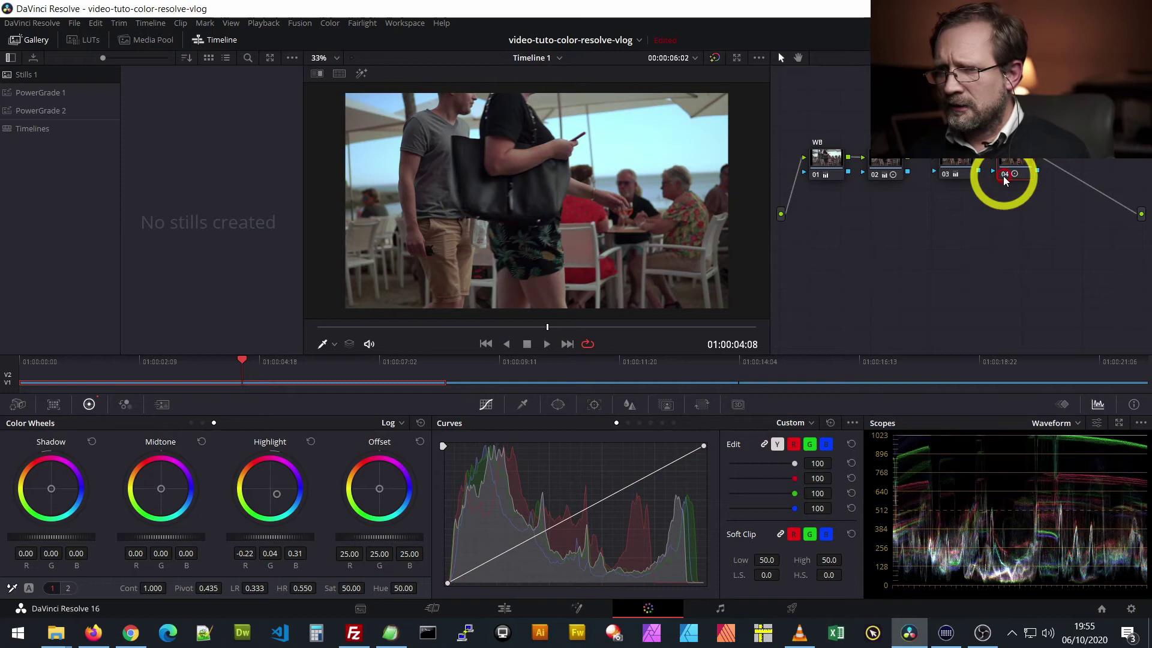
left_click(1003, 175)
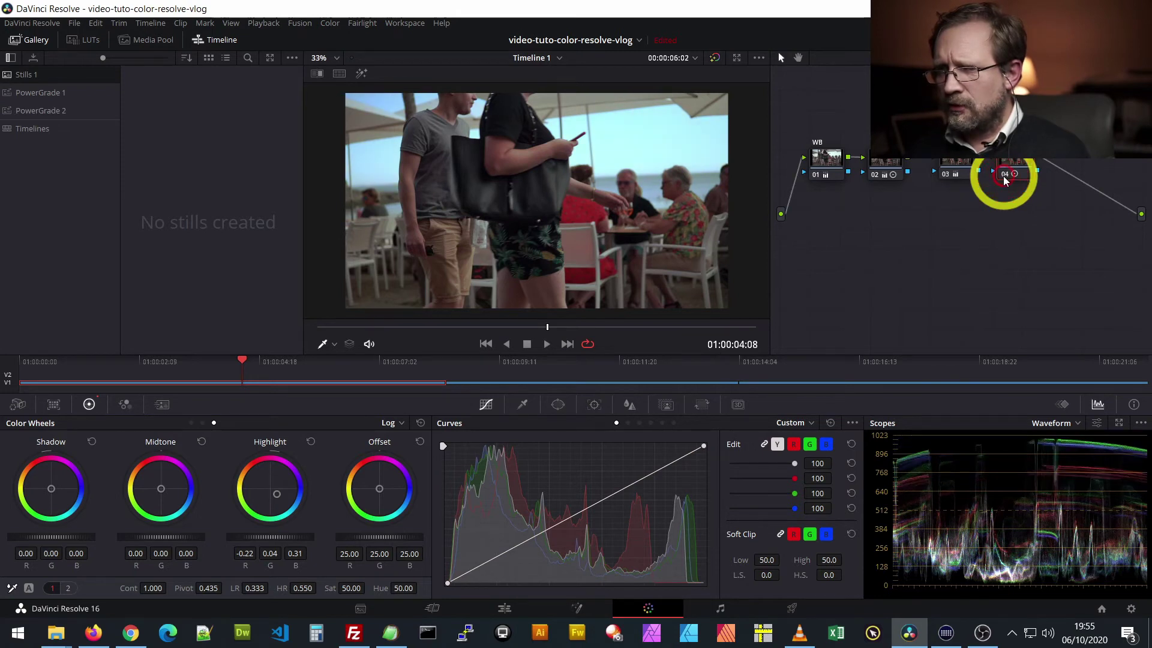
left_click(1003, 176)
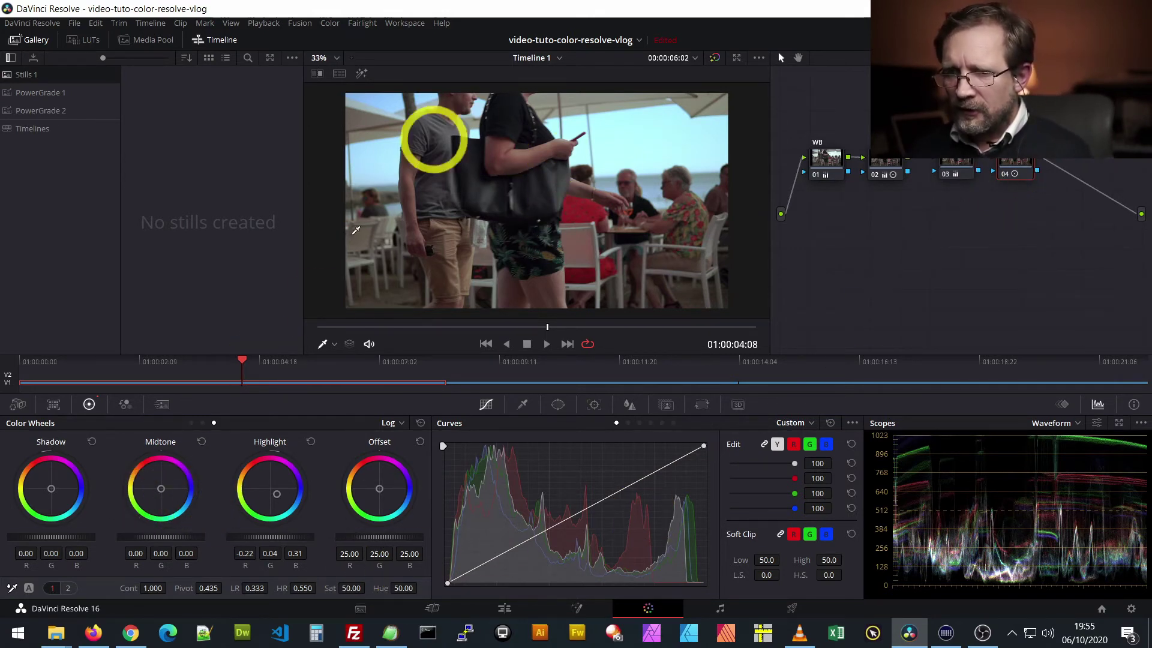
On the fourth node, warm the midtones to 0.04, -0.01, -0.04 and shift the shadows toward teal at -0.13, 0.02, 0.12.
left_click(161, 490)
left_click_drag(161, 491, 156, 484)
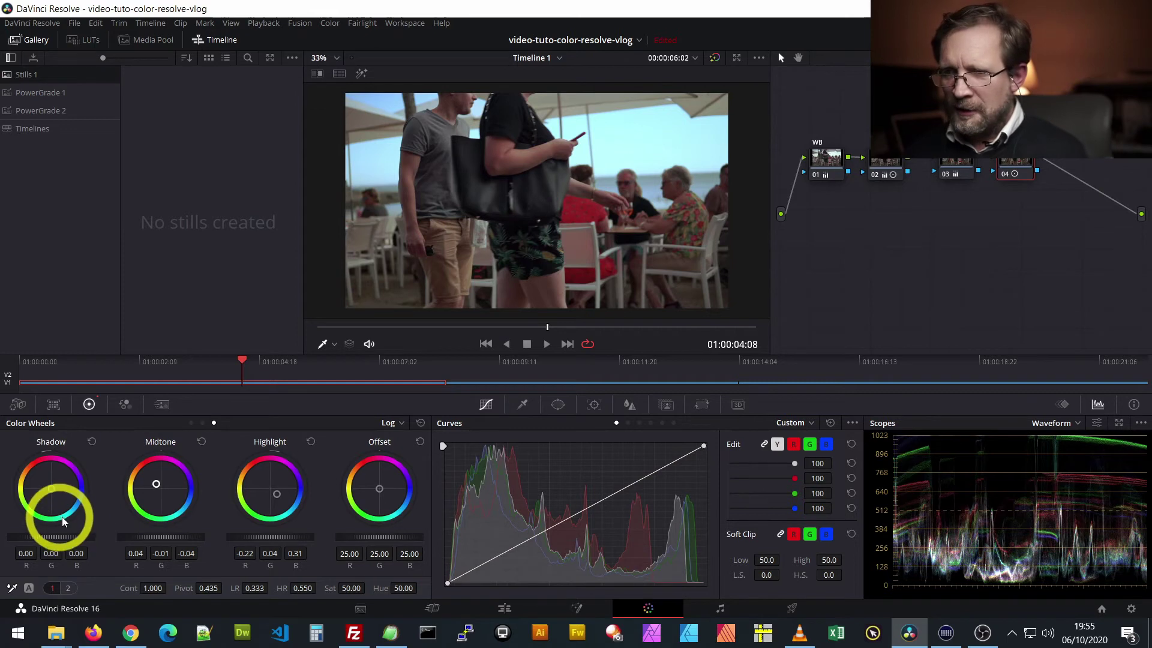
left_click_drag(51, 489, 80, 522)
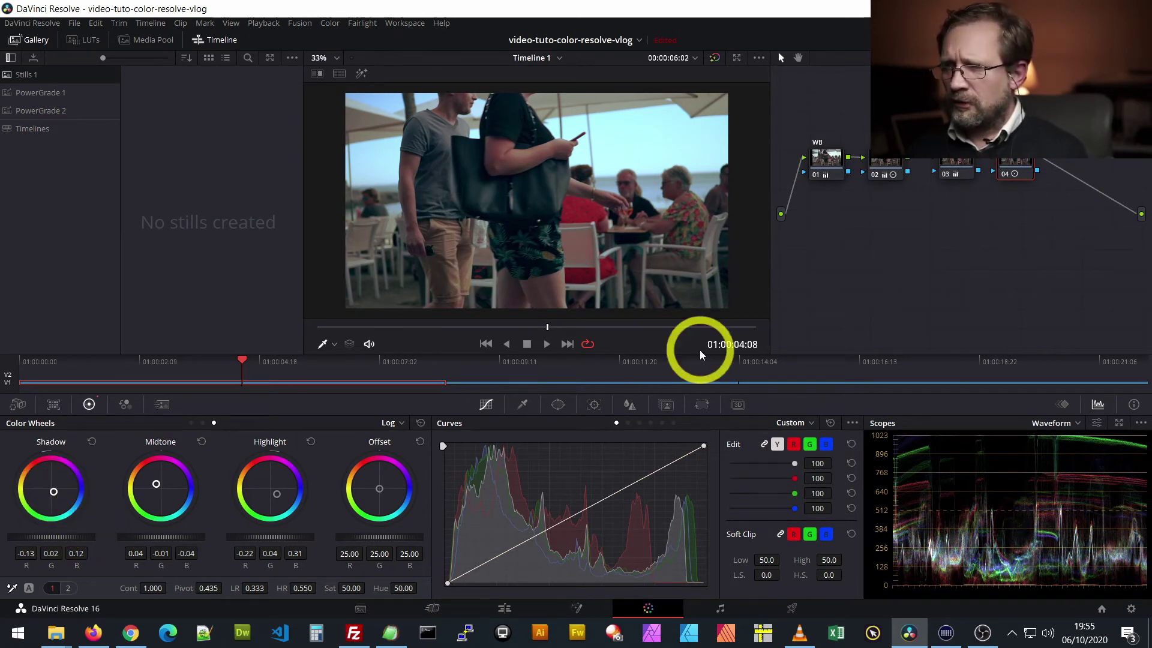
Compare the image with and without the fourth node's color tints, and play the clip from its beginning.
left_click(1006, 174)
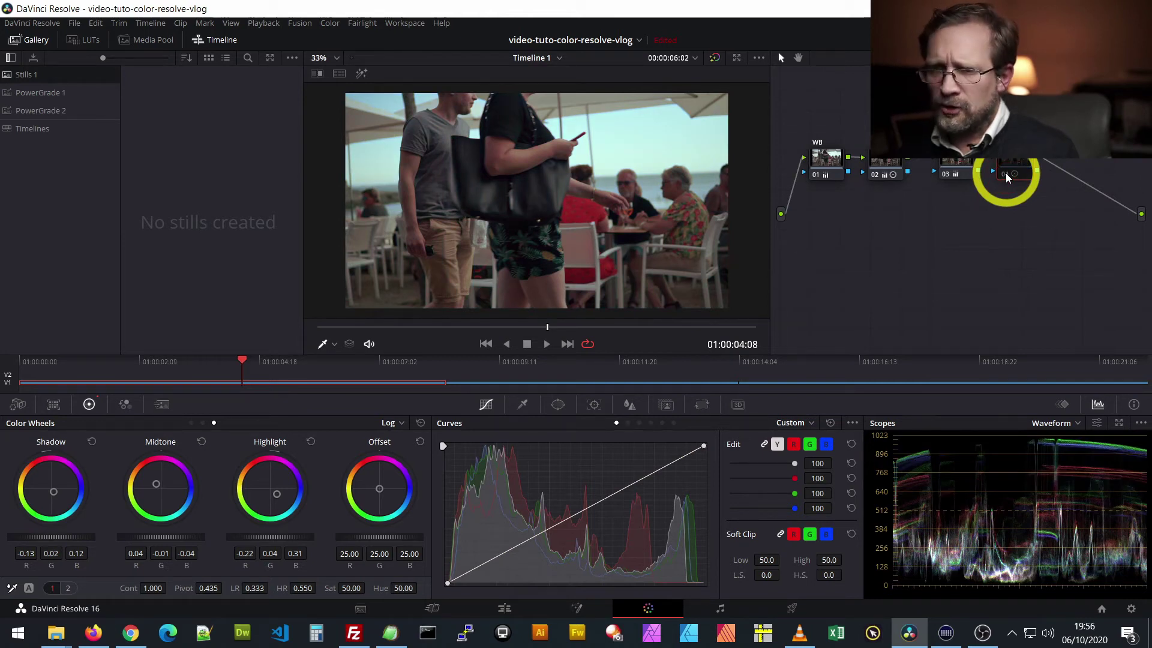
left_click(1006, 174)
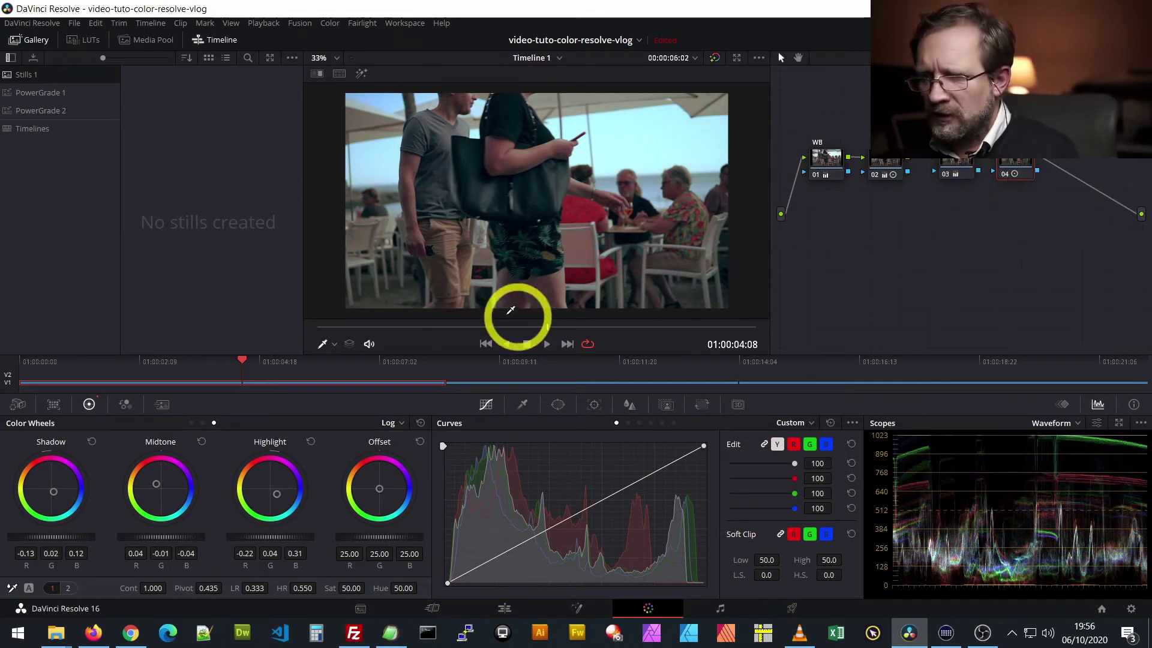
left_click_drag(547, 329, 301, 324)
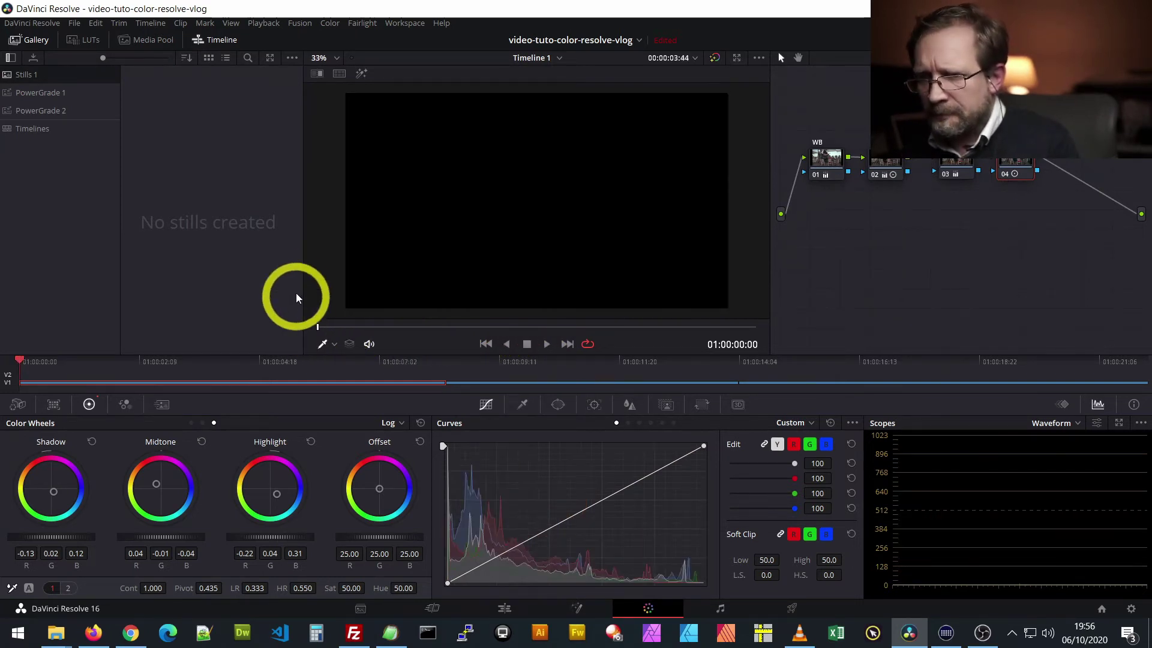
key("space")
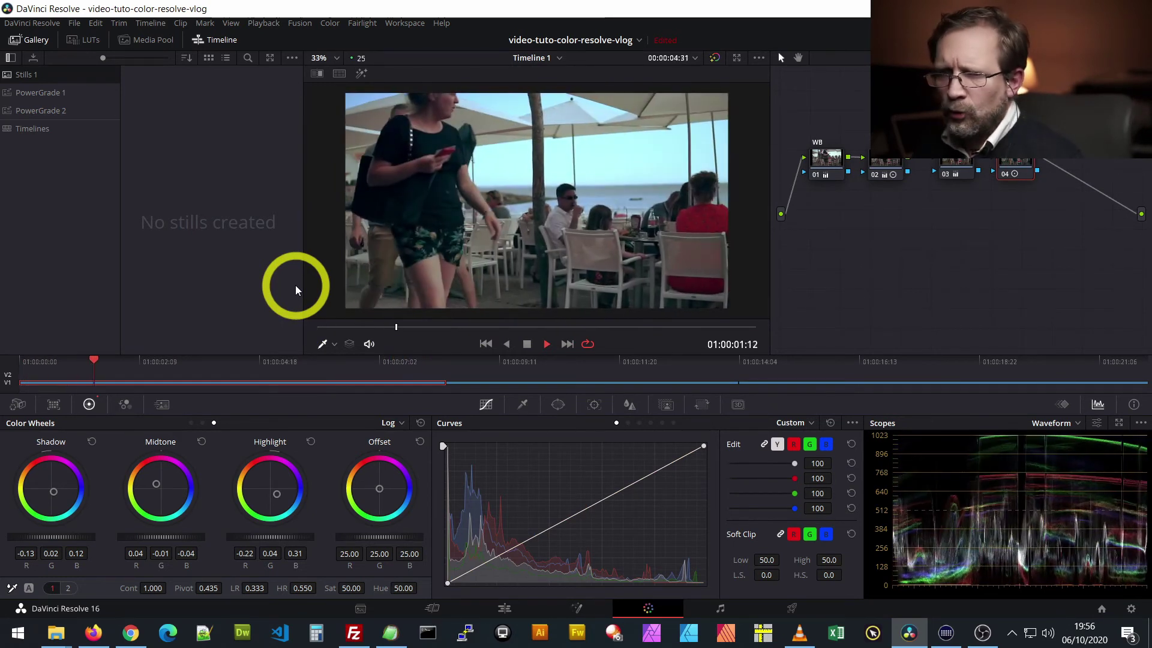
key("space")
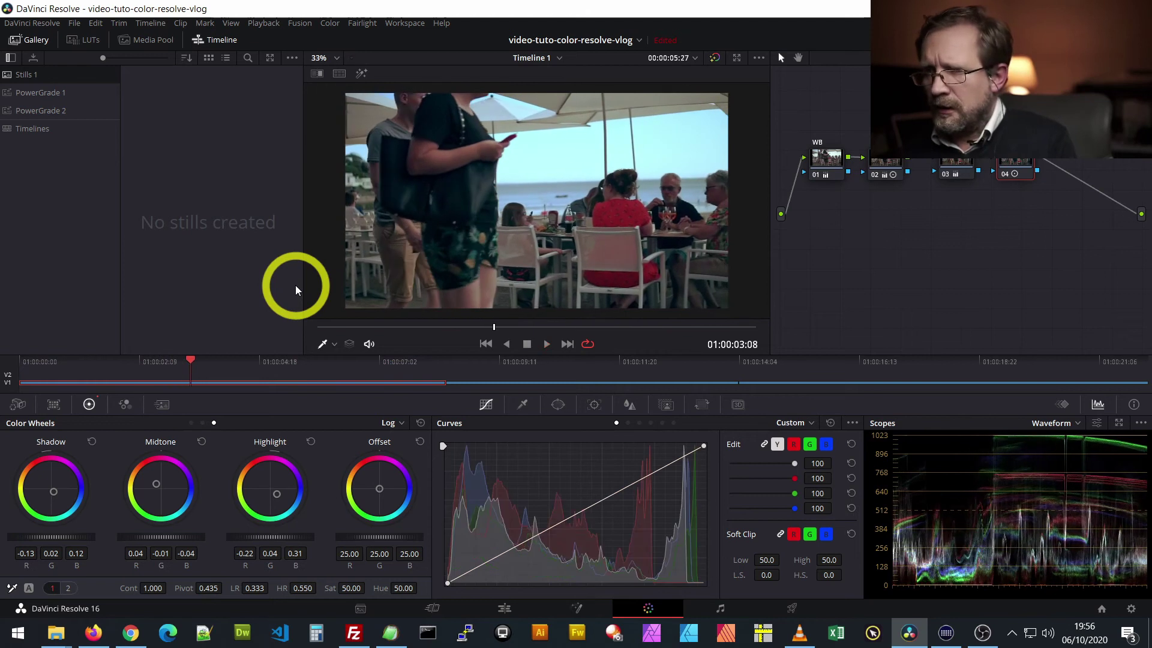
Play the clip with all grades bypassed, restore the grades, and compare the image with the fourth node off and on.
left_click(715, 57)
key("space")
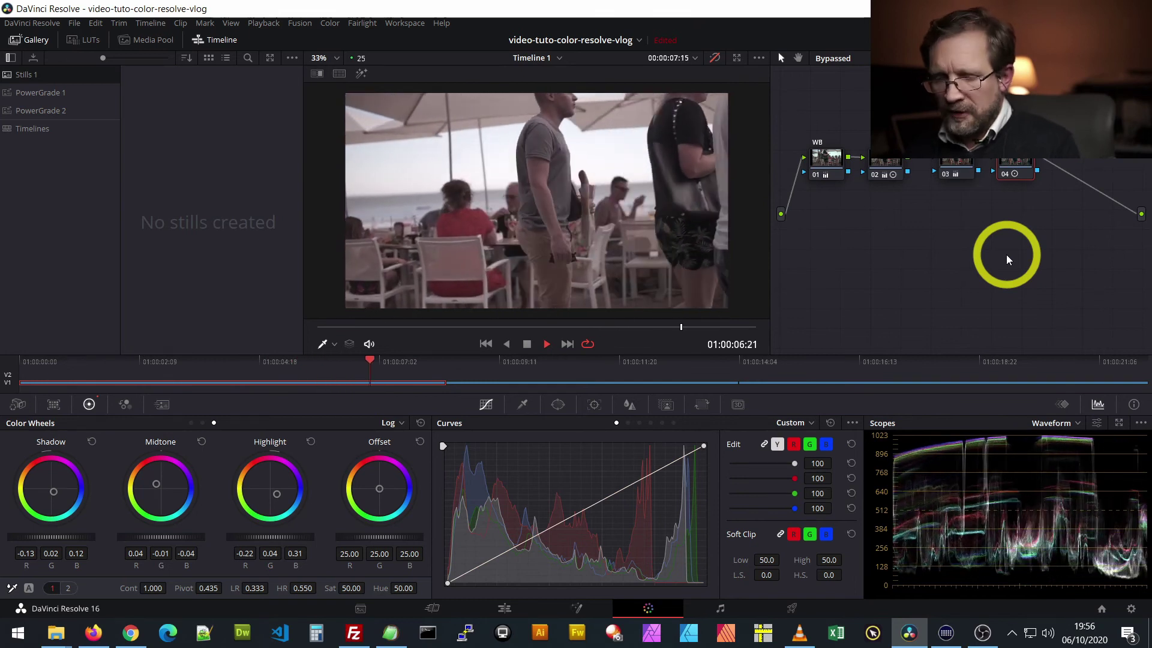
key("space")
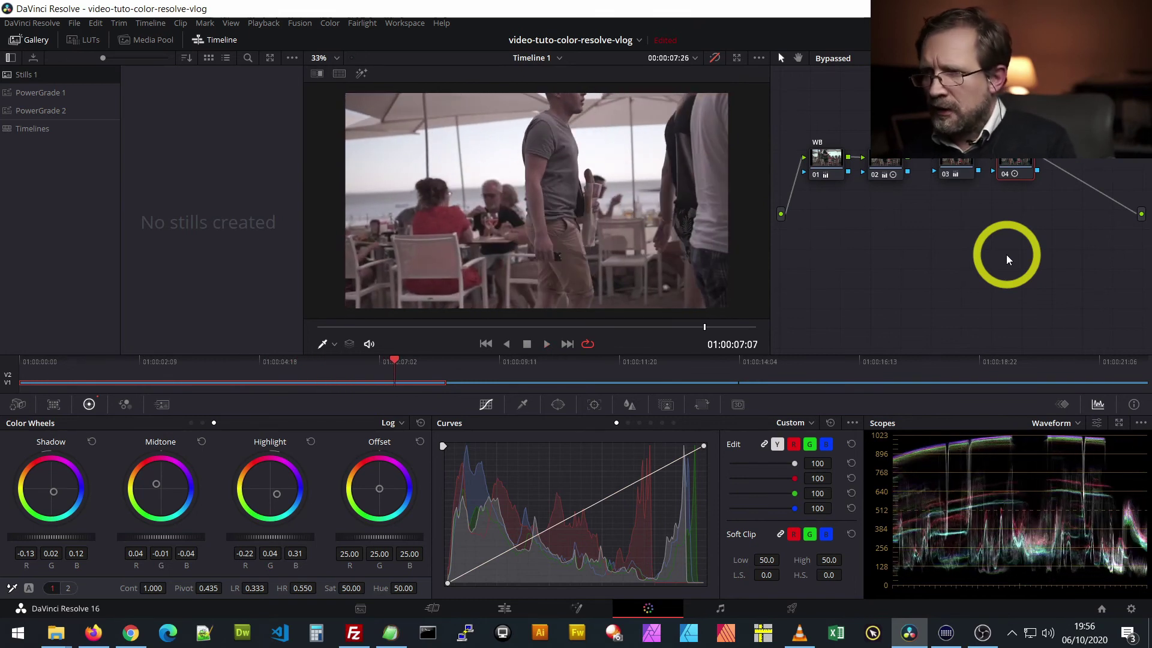
left_click(1004, 174)
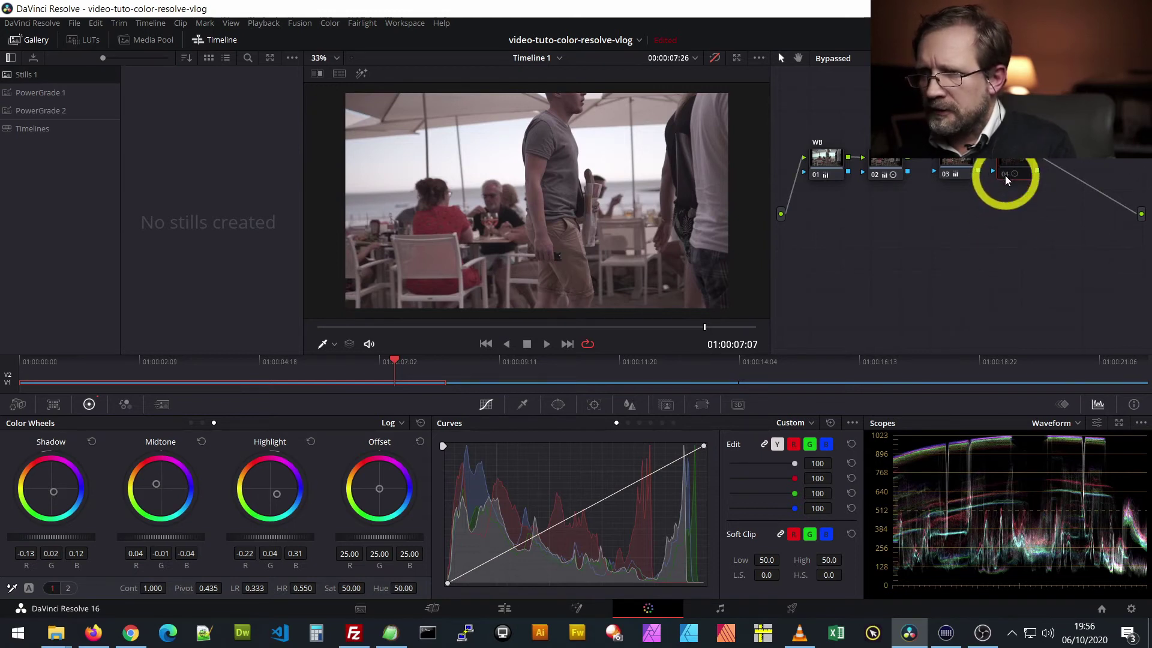
left_click(1005, 175)
left_click(715, 58)
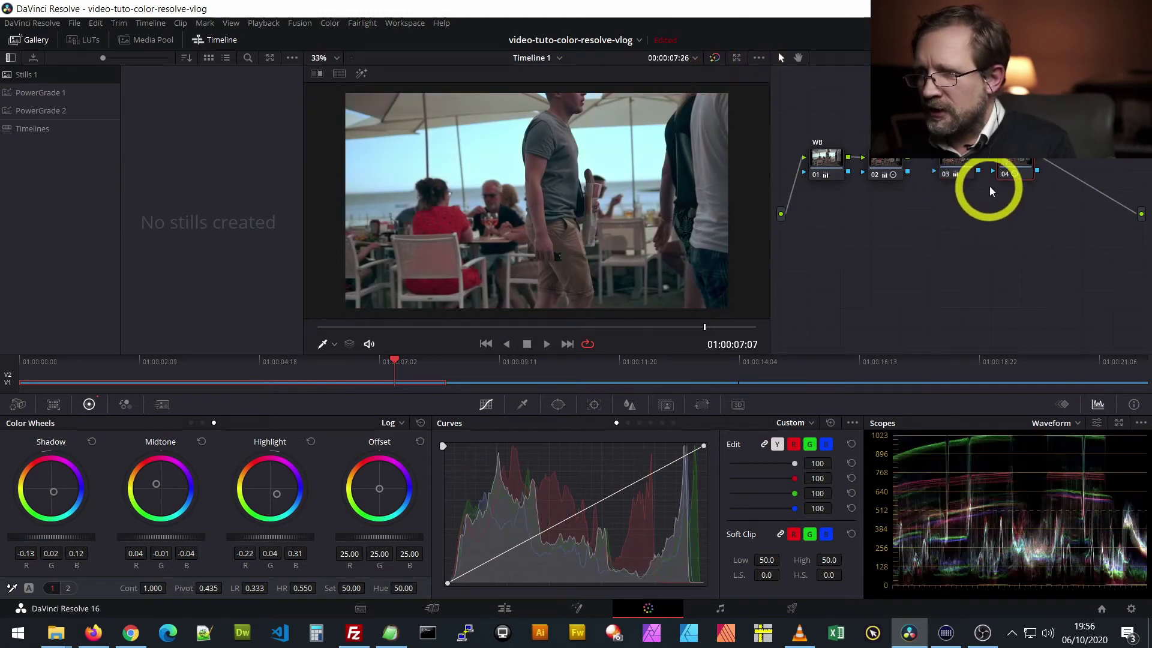
left_click(1005, 173)
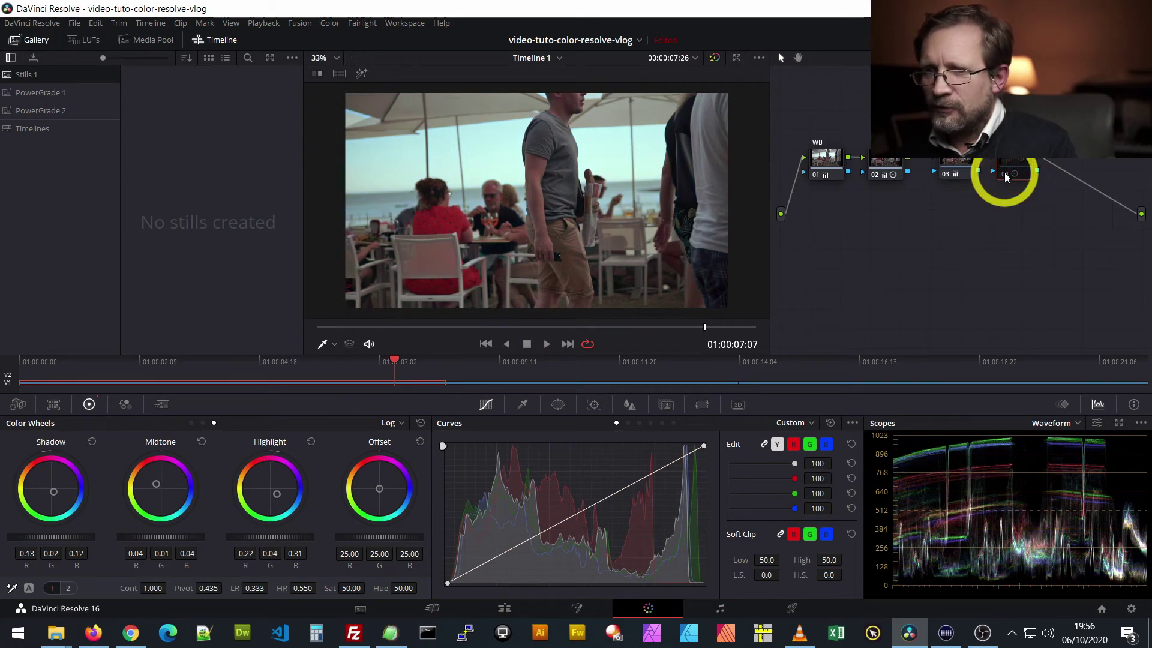
left_click(1006, 174)
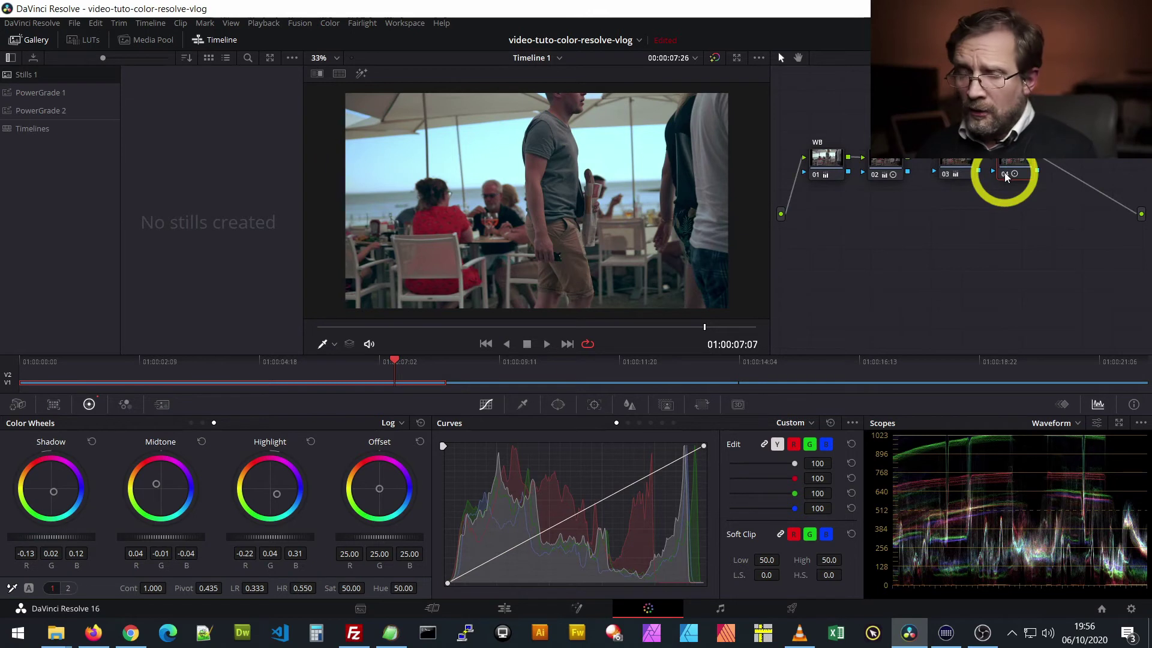
Raise the fourth node's contrast to 1.210 and play part of the clip to check the look.
left_click_drag(153, 587, 176, 591)
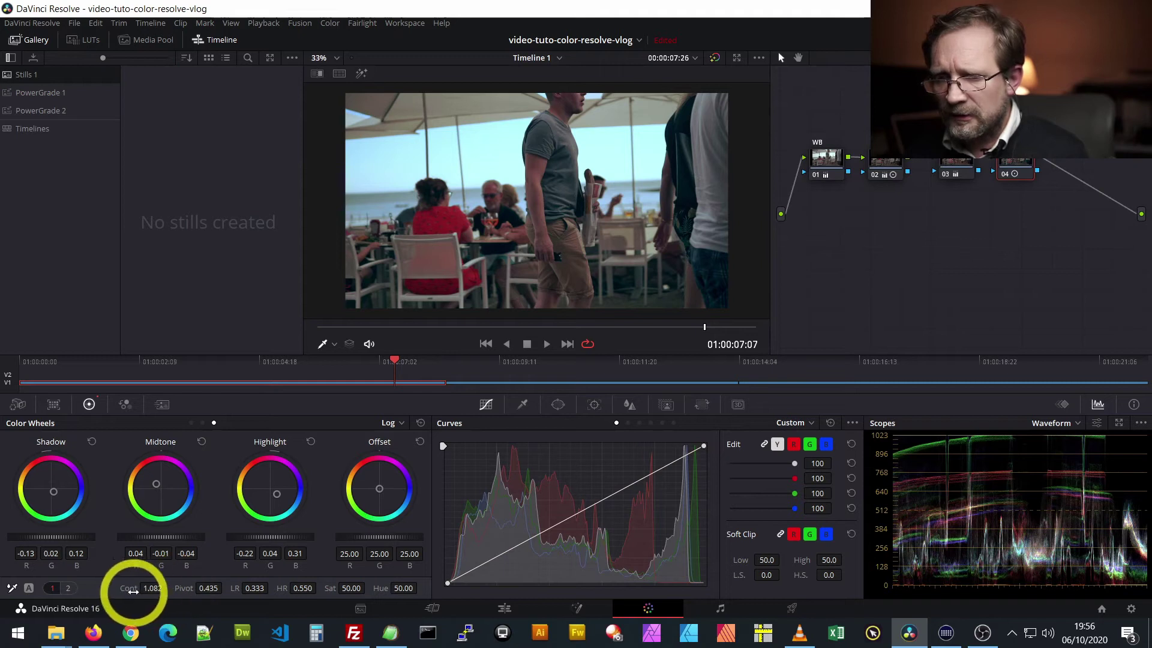
left_click_drag(150, 589, 188, 588)
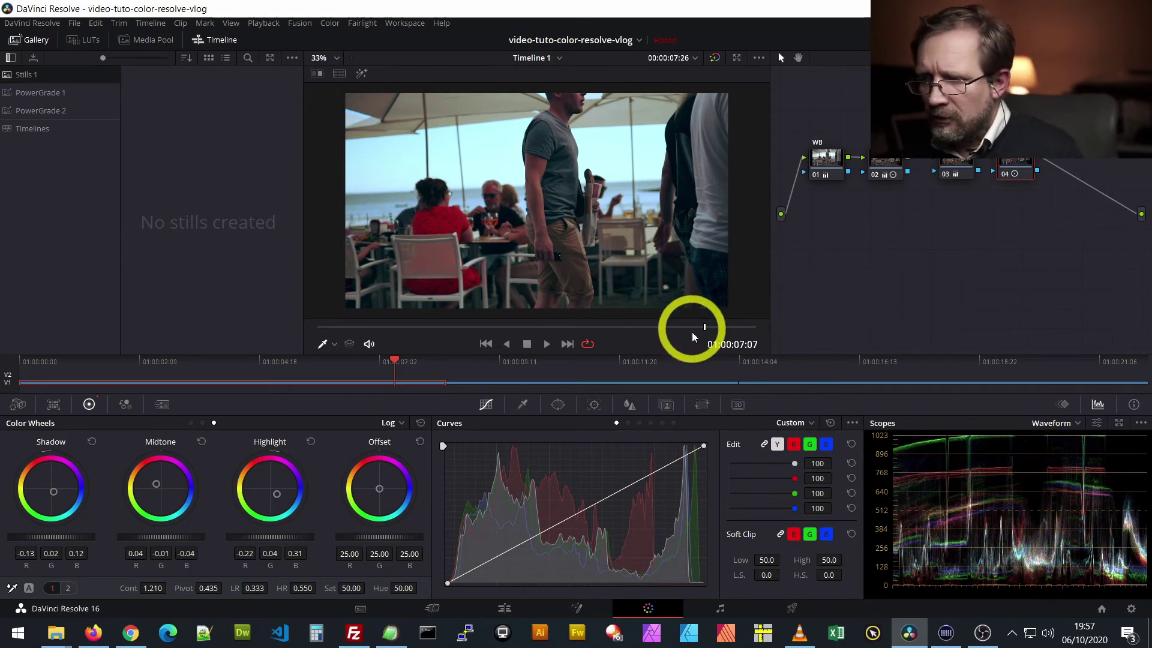
left_click(519, 327)
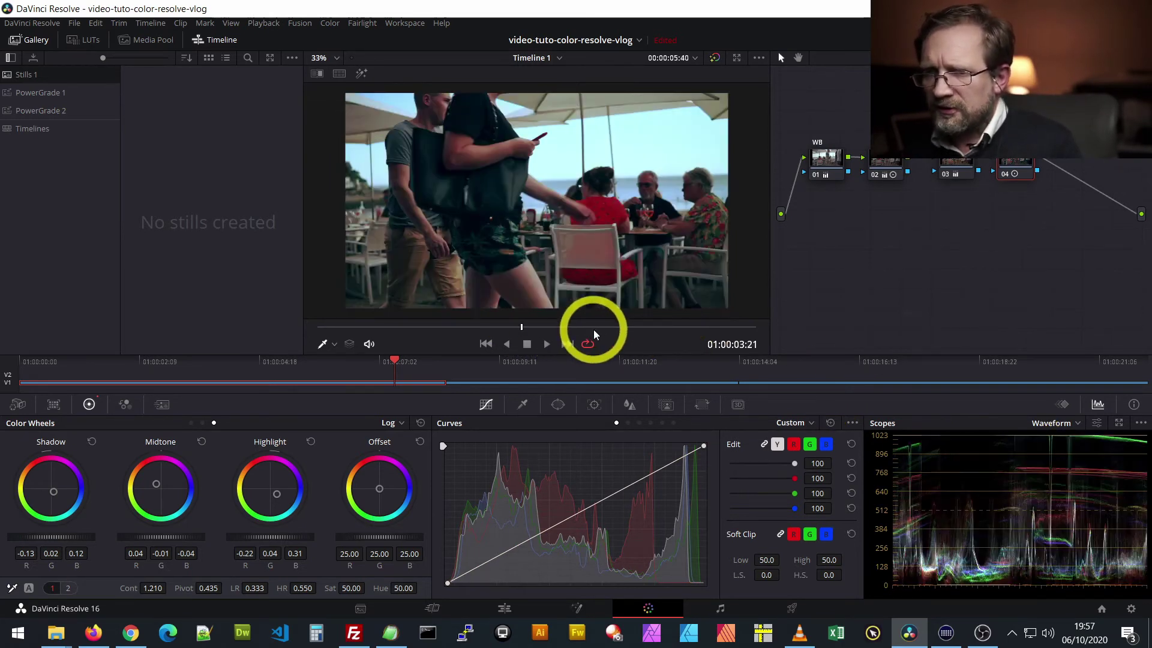
key("space")
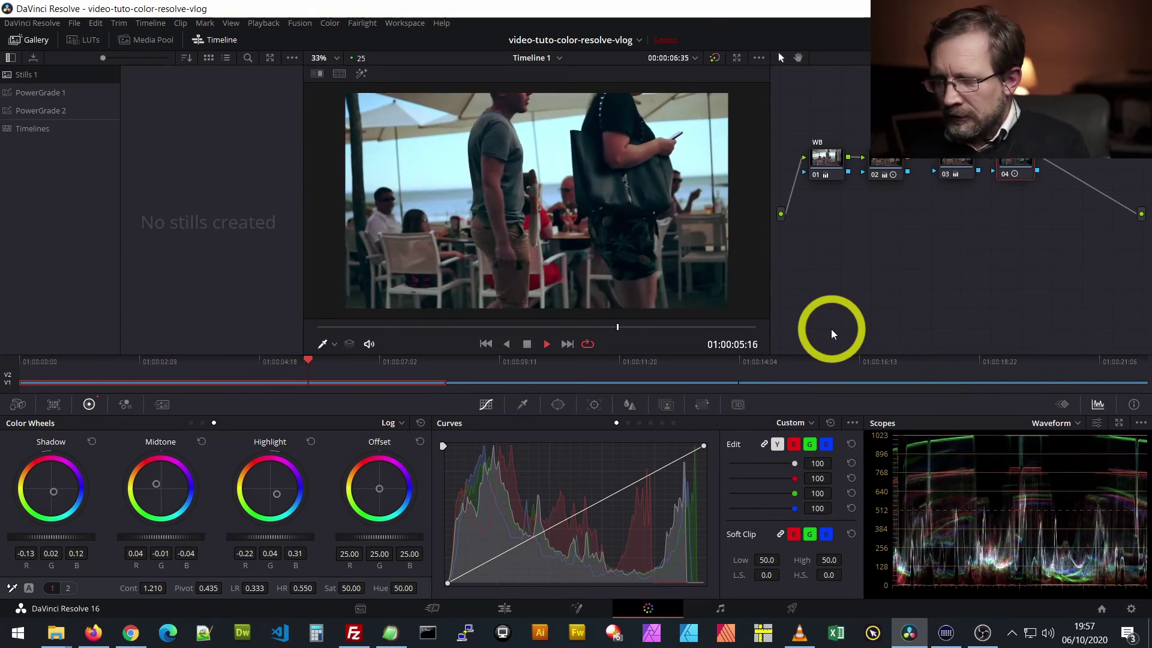
key("space")
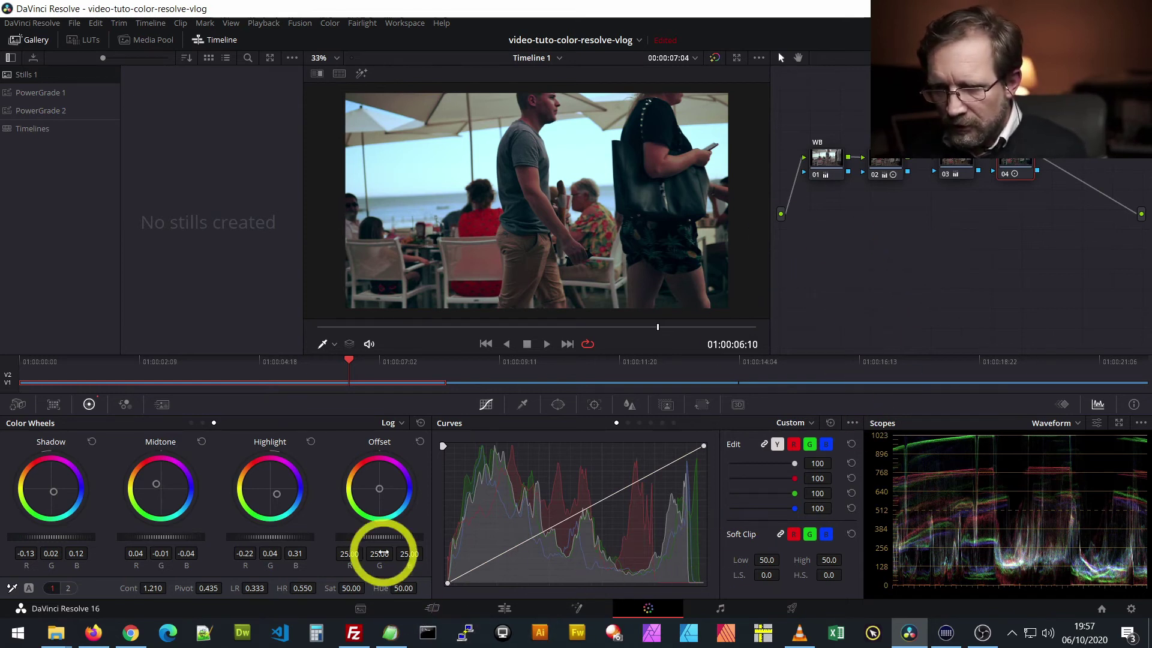
Show the clip thumbnails, preview the third clip, and return to the first clip.
left_click(961, 40)
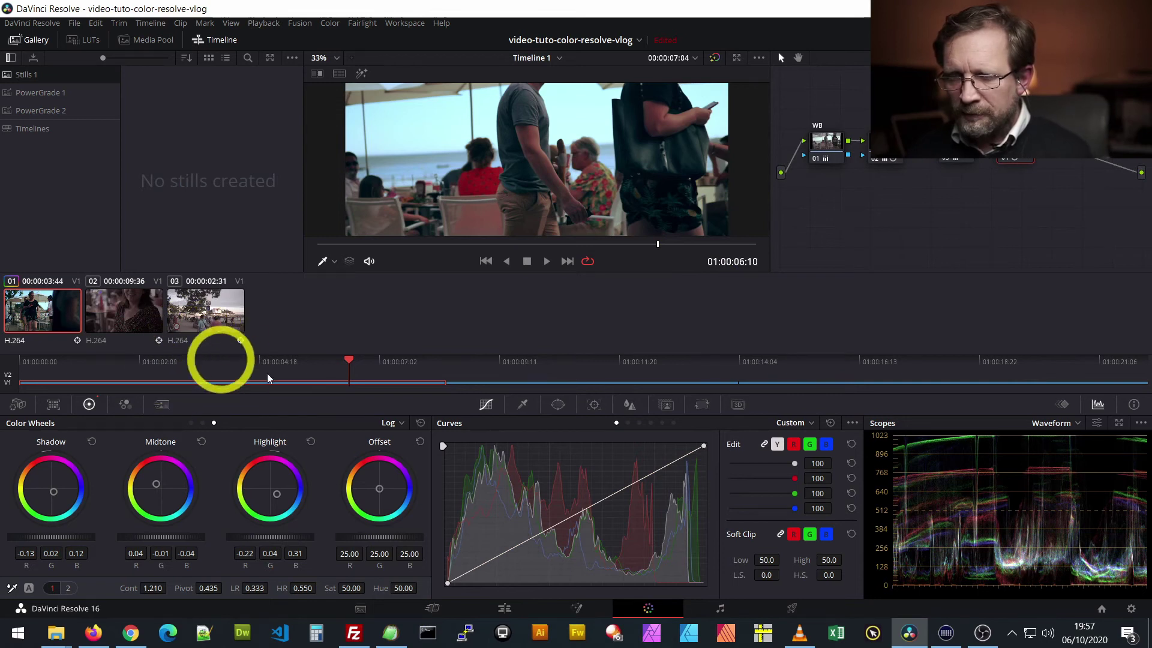
left_click(211, 309)
left_click(181, 314)
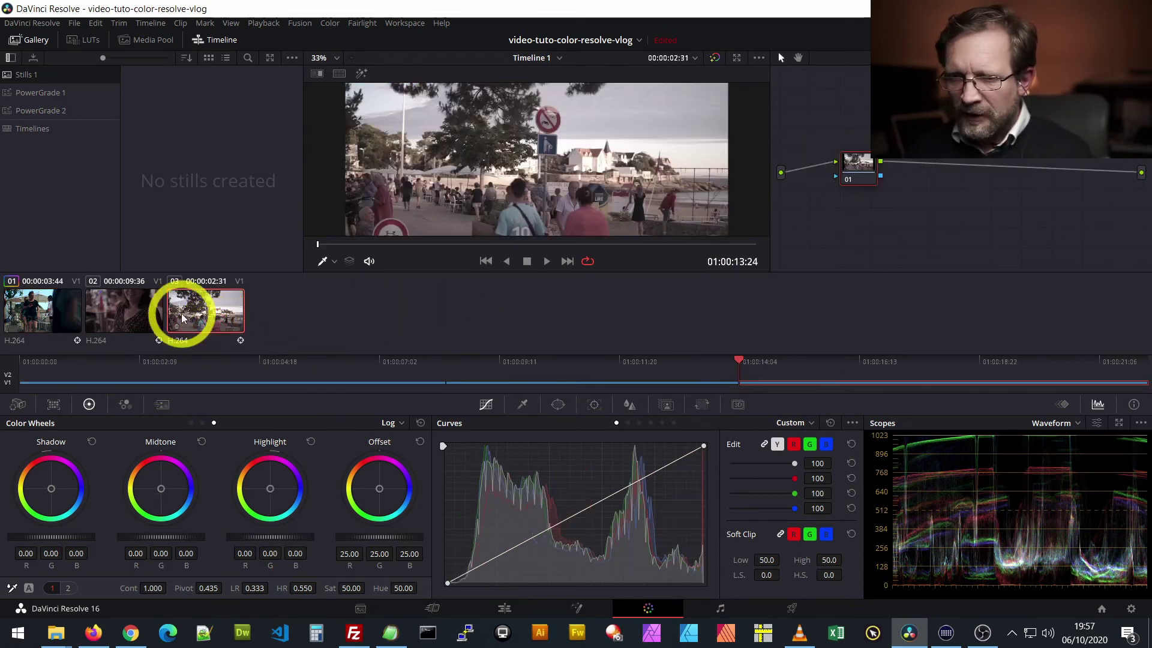
key("space")
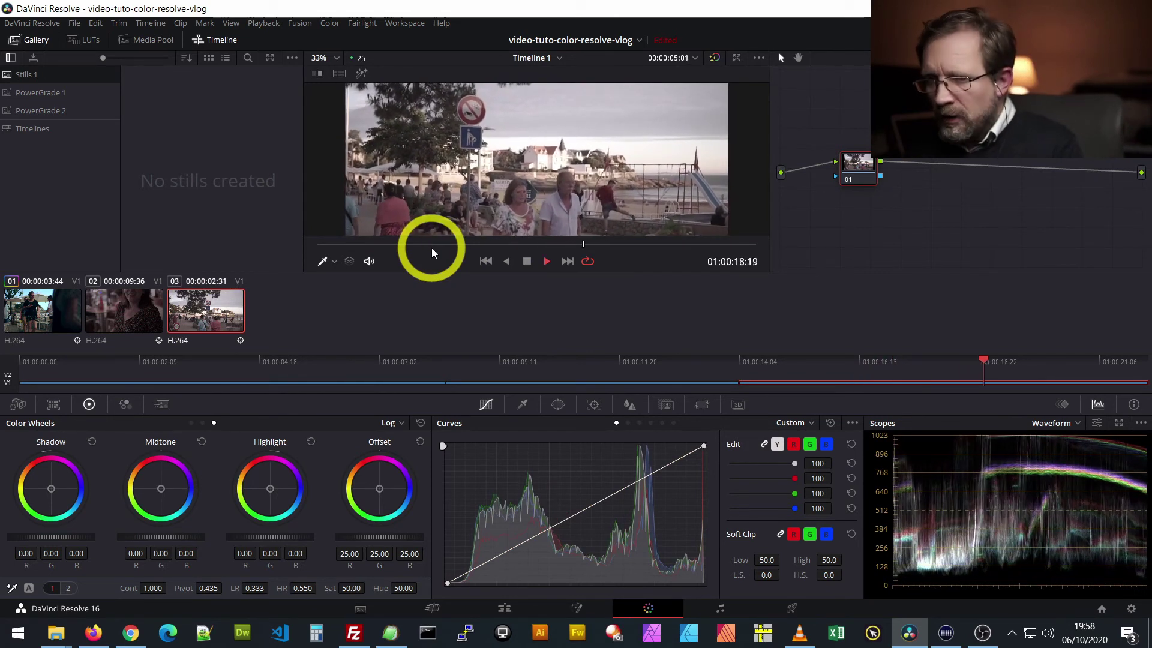
key("space")
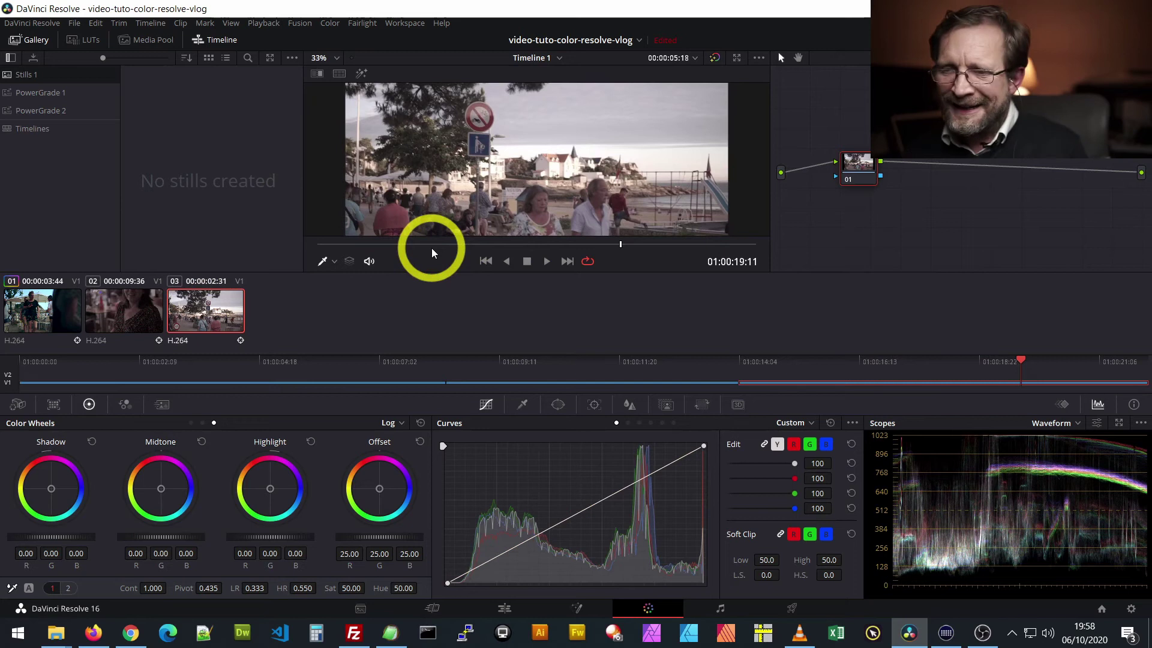
left_click(46, 319)
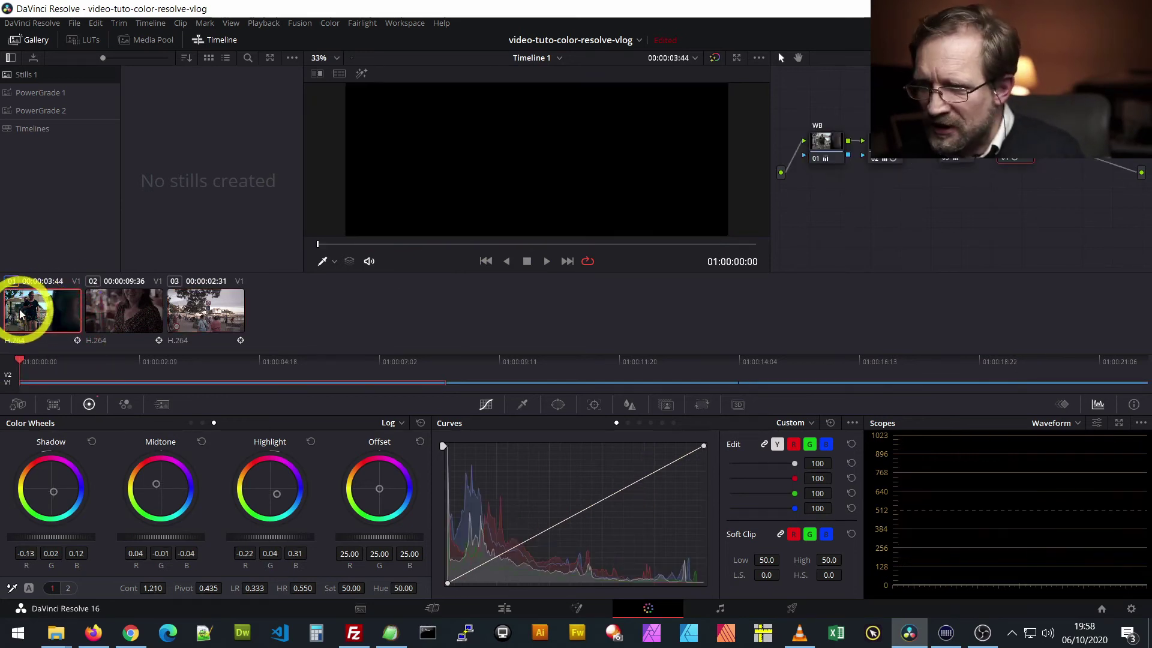
Copy the complete node grade of the first clip onto the third clip.
left_click(213, 324)
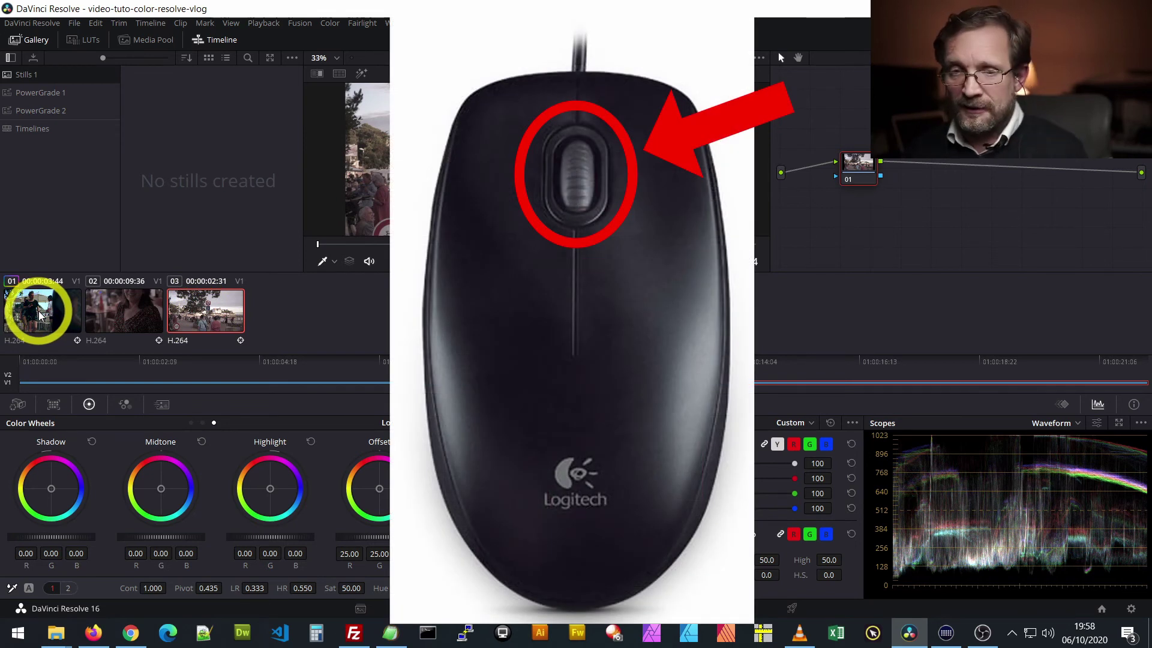
middle_click(41, 314)
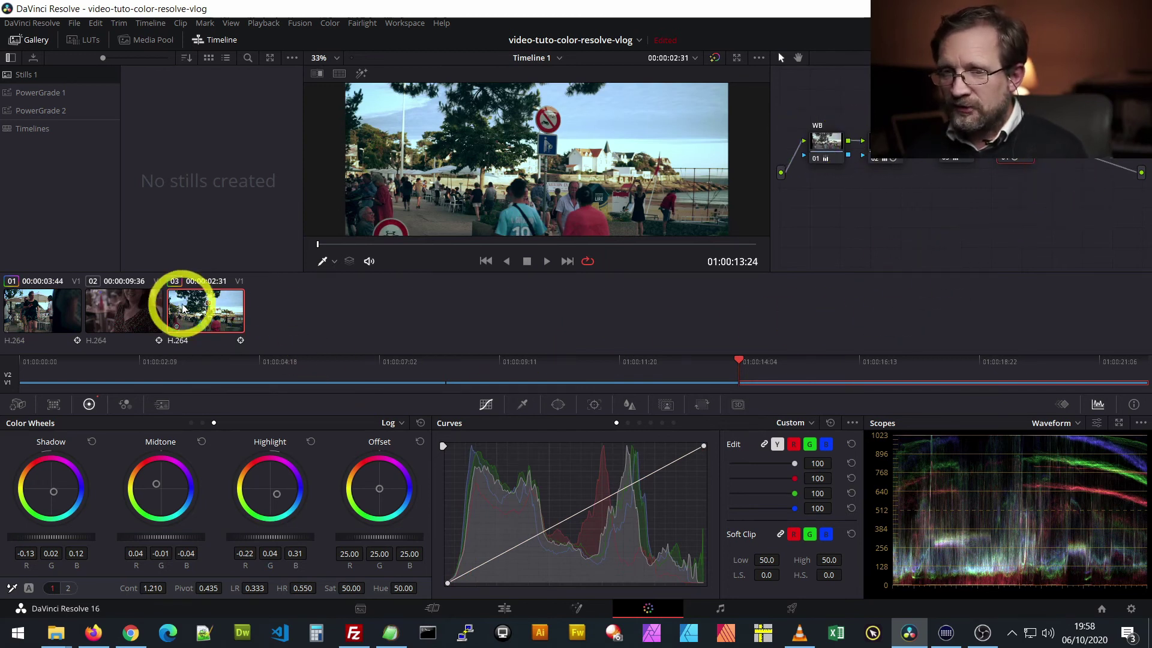
Compare the third clip with its grades bypassed and restored, and play part of it to check the copied look.
left_click(715, 57)
left_click(715, 58)
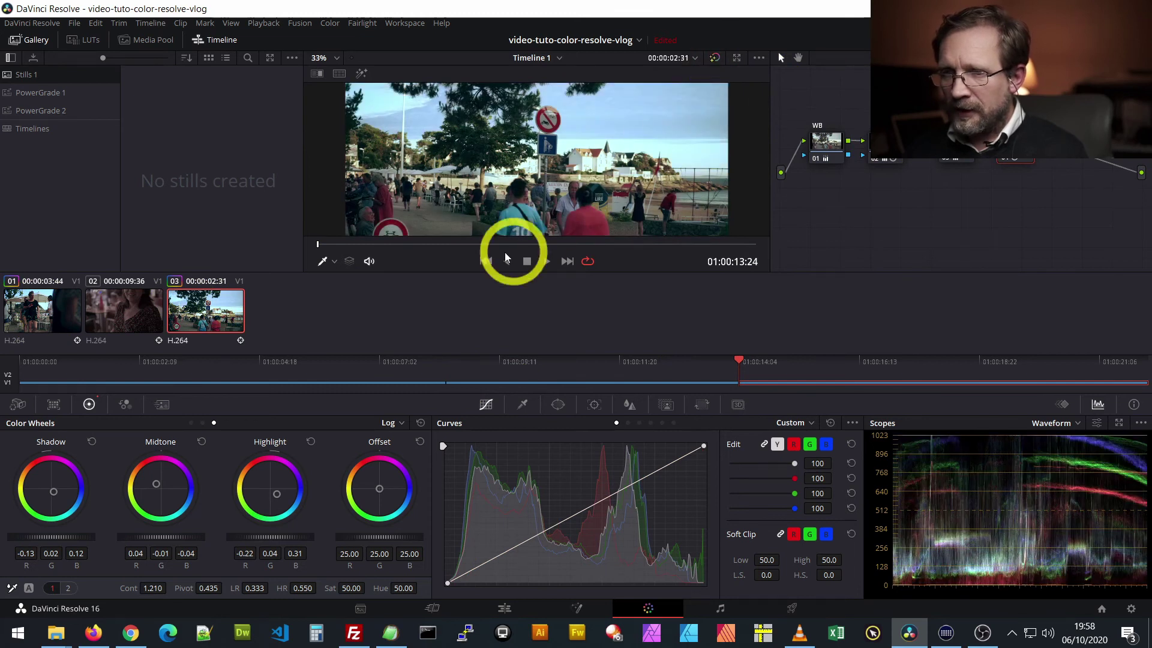
left_click(546, 262)
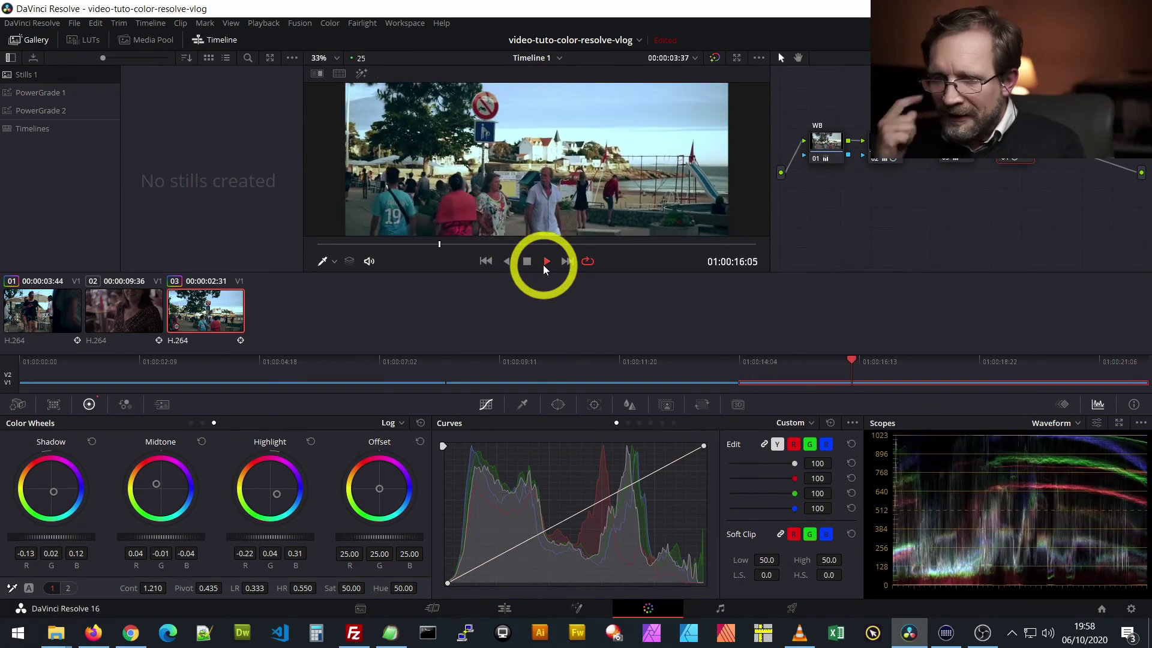
left_click(545, 264)
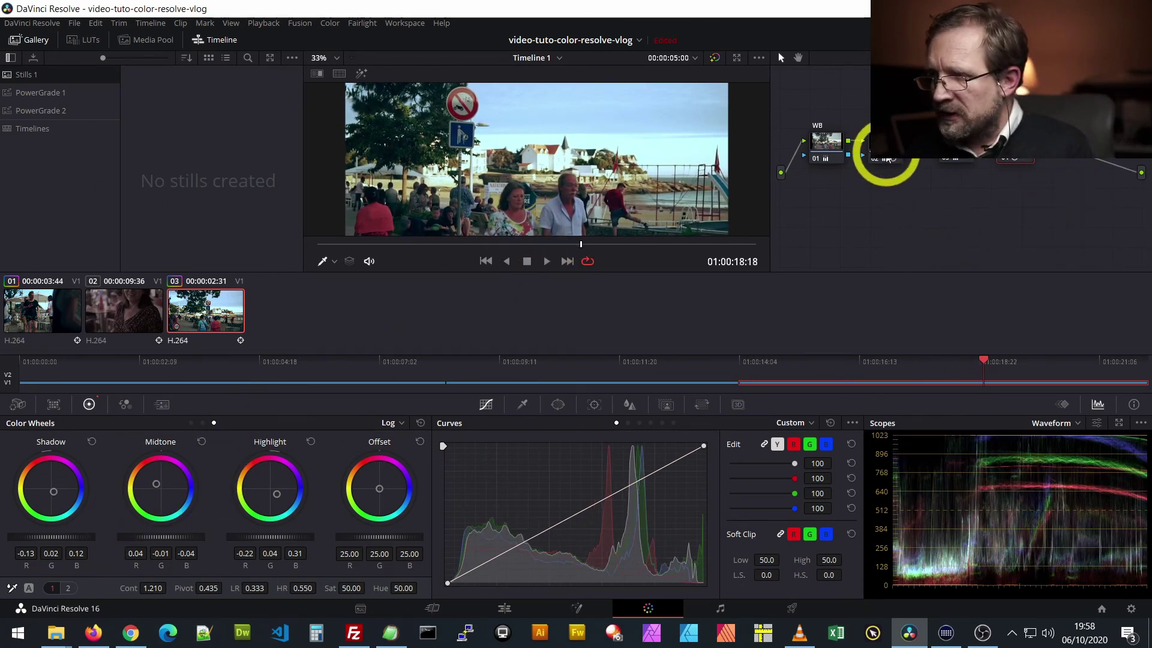
Lower the contrast of the third clip's fourth node to 1.102.
left_click(948, 160)
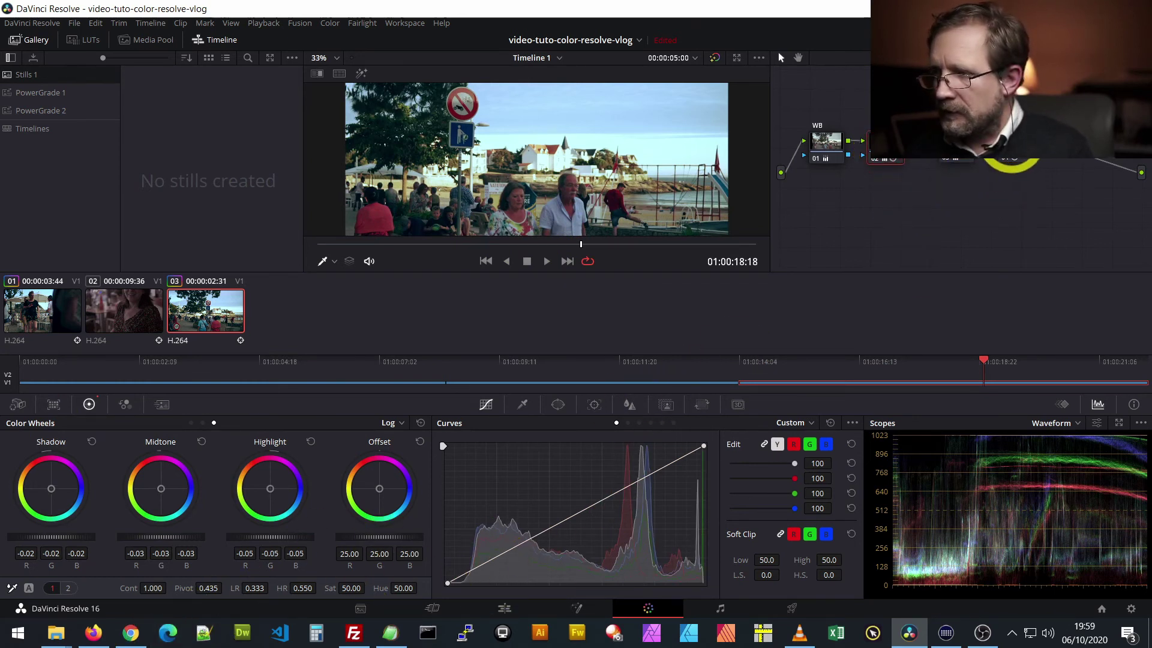
left_click(1011, 147)
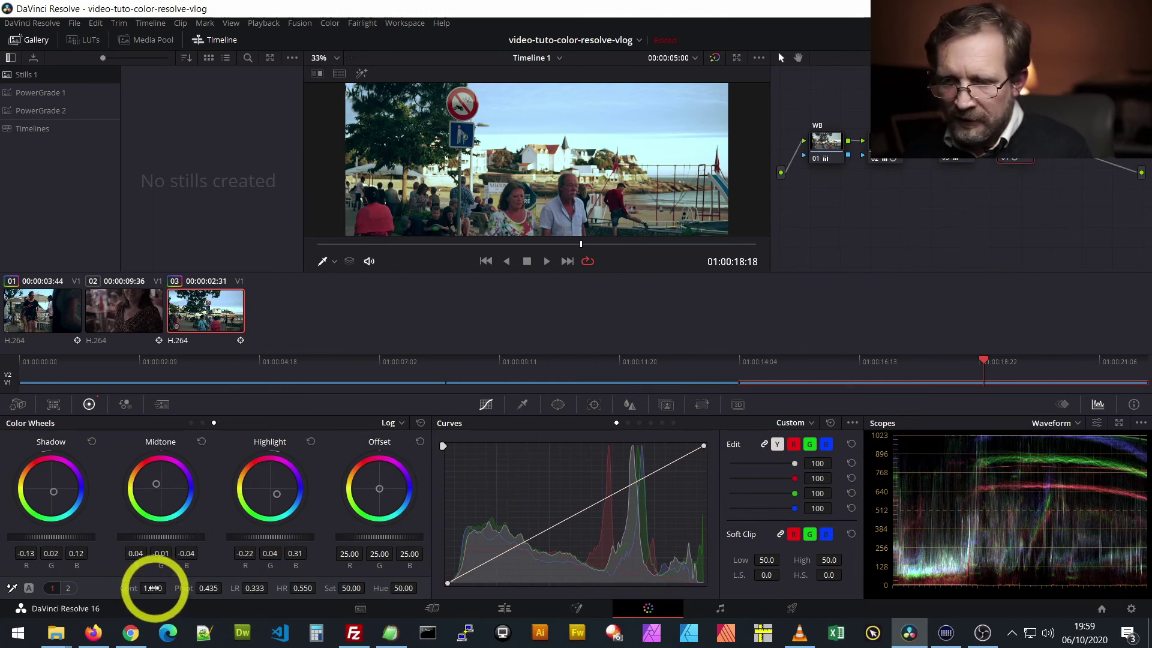
left_click_drag(159, 589, 118, 593)
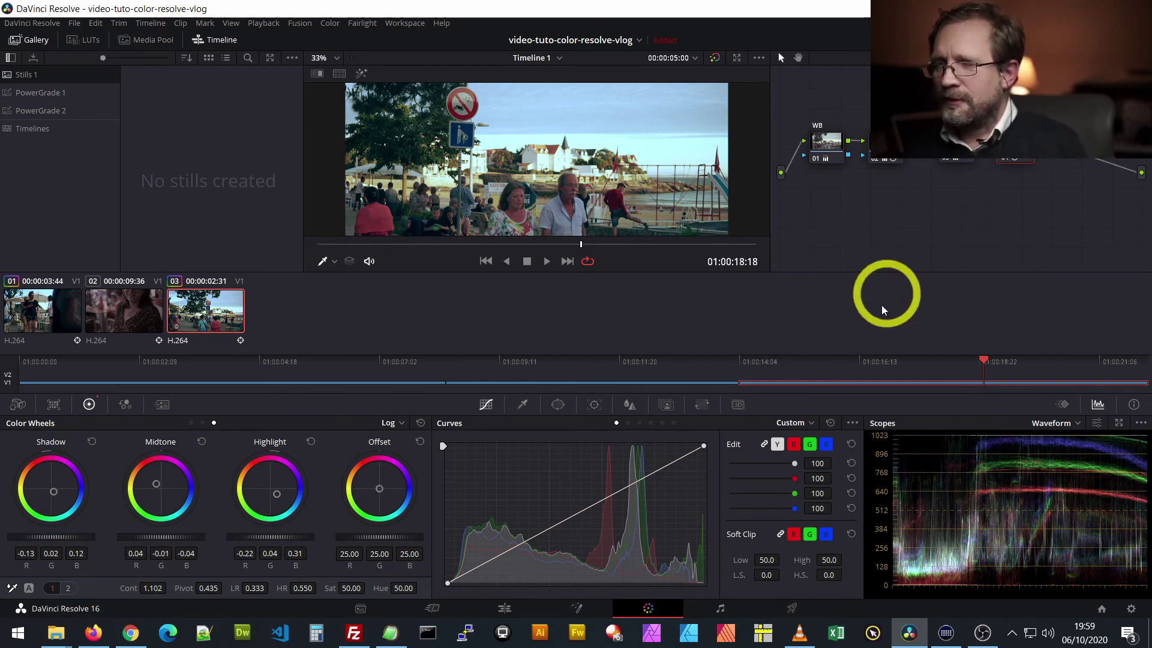
Compare the third clip with the fourth node off and on, and play part of the clip to check the softer contrast.
left_click(1005, 158)
left_click(1006, 158)
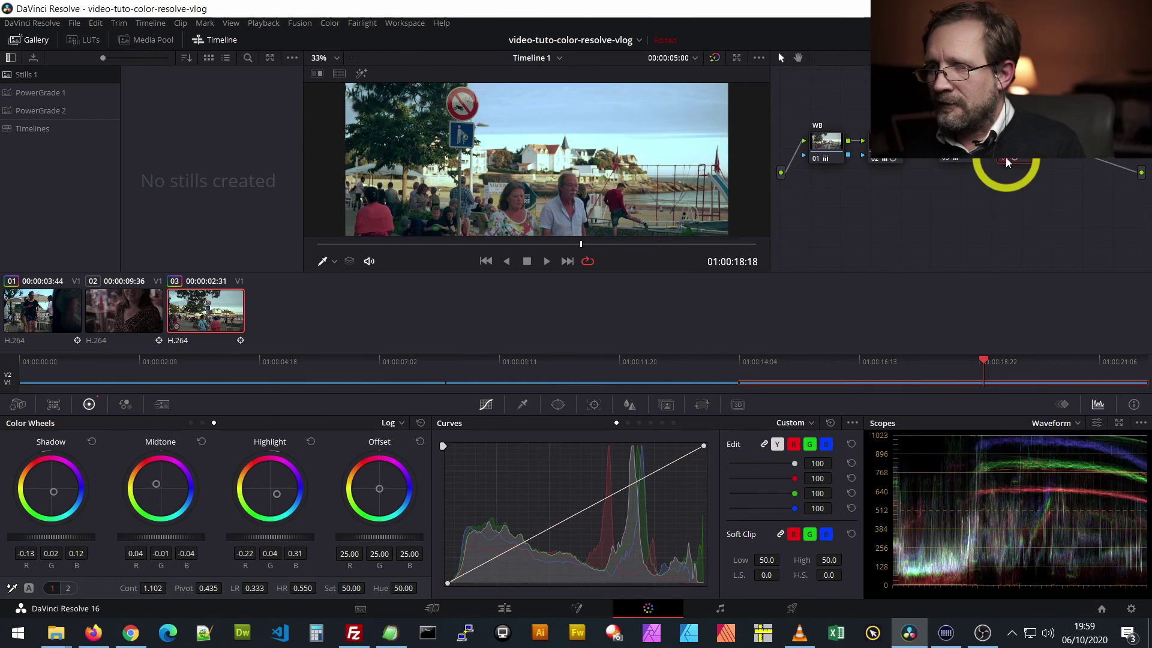
left_click(546, 262)
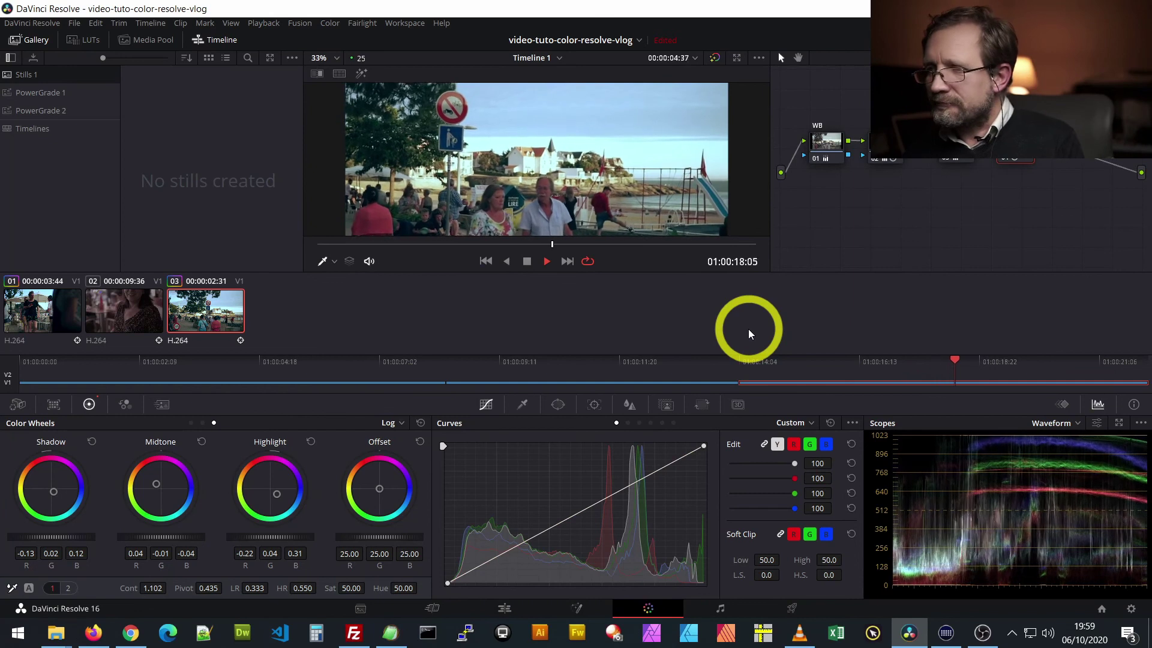
key("space")
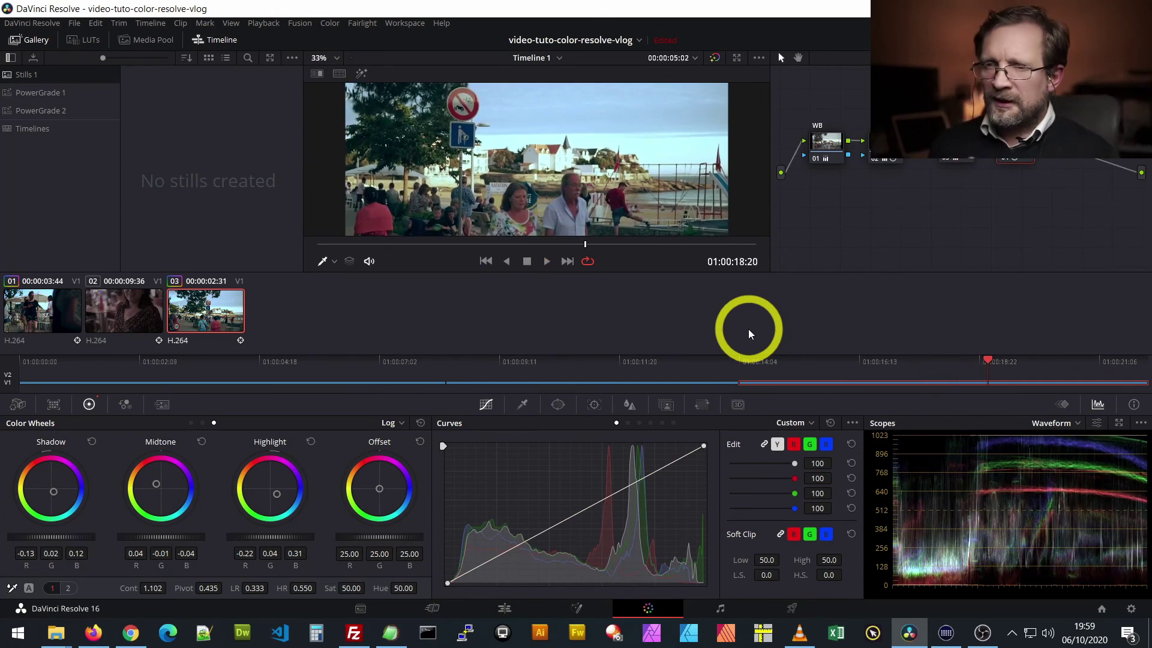